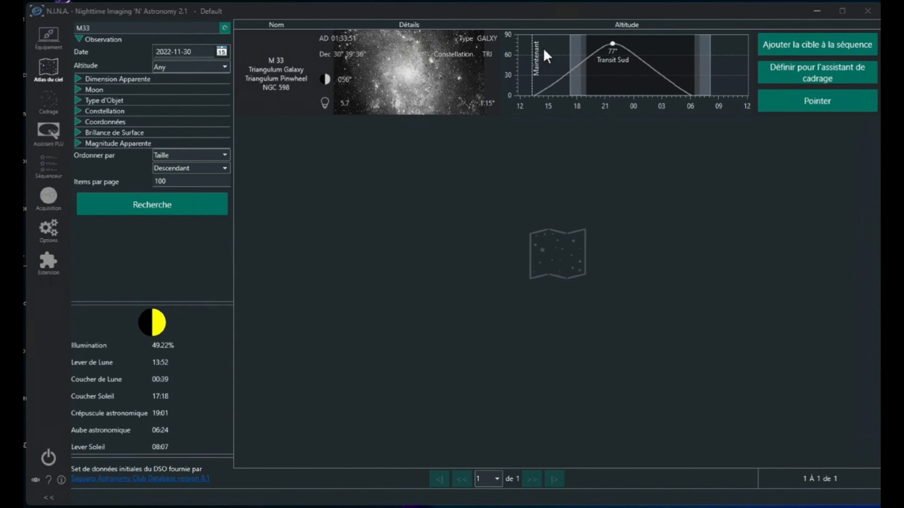
Step: Send M 33 to the framing assistant and load its image from the NASA Sky Survey source
{"action": "left_click", "coordinate": [820, 78]}
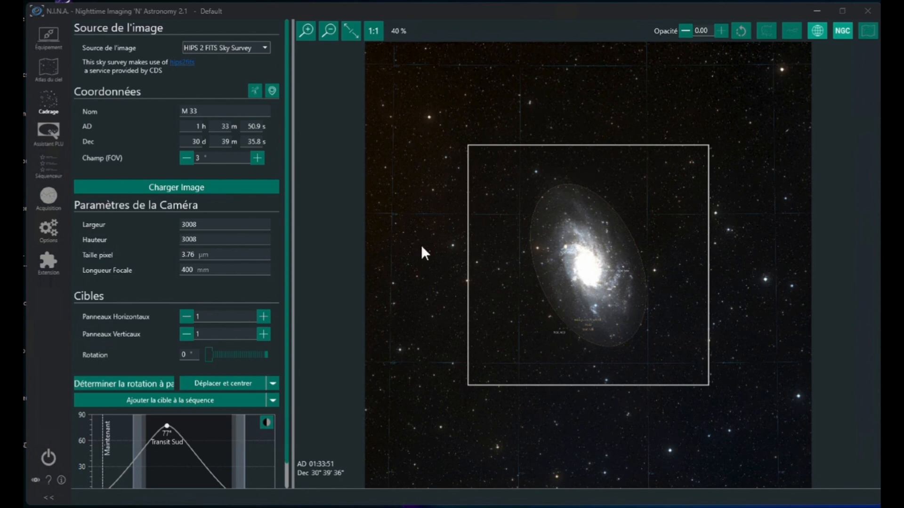
{"action": "left_click", "coordinate": [265, 47]}
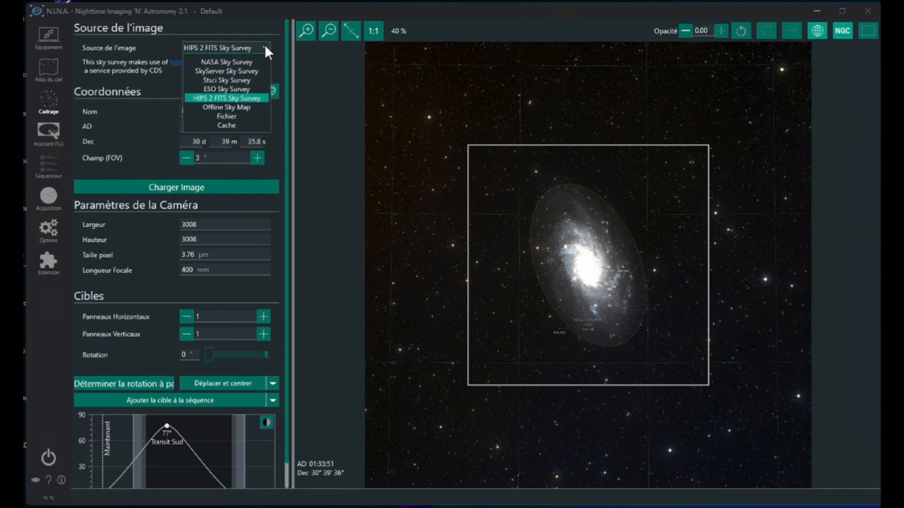
{"action": "left_click", "coordinate": [217, 66]}
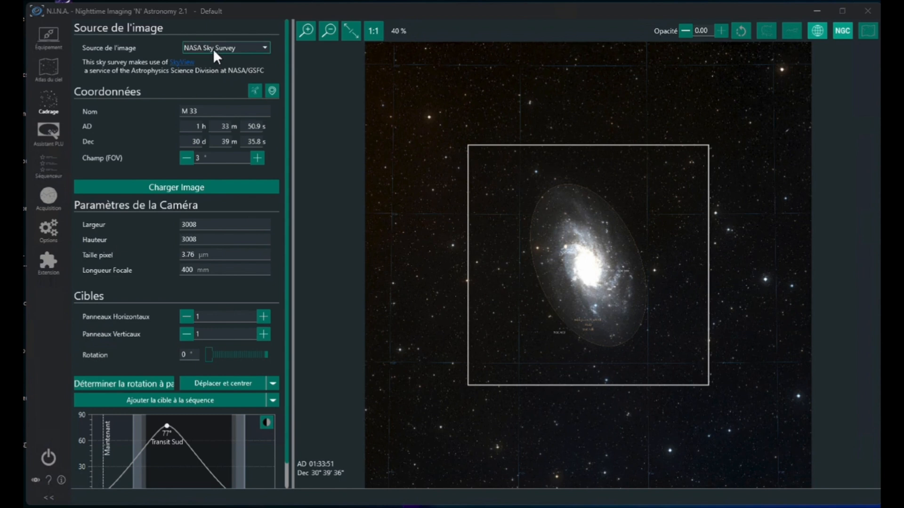
{"action": "left_click", "coordinate": [183, 188]}
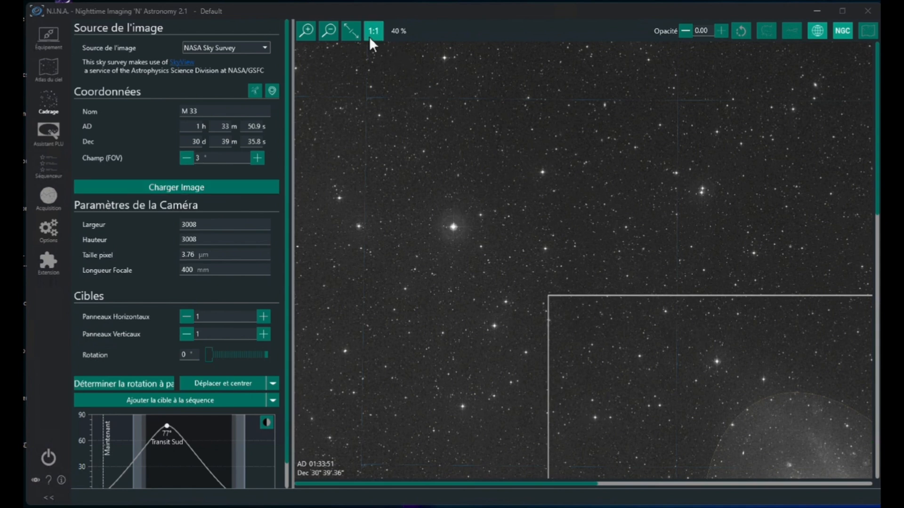
{"action": "left_click", "coordinate": [351, 31]}
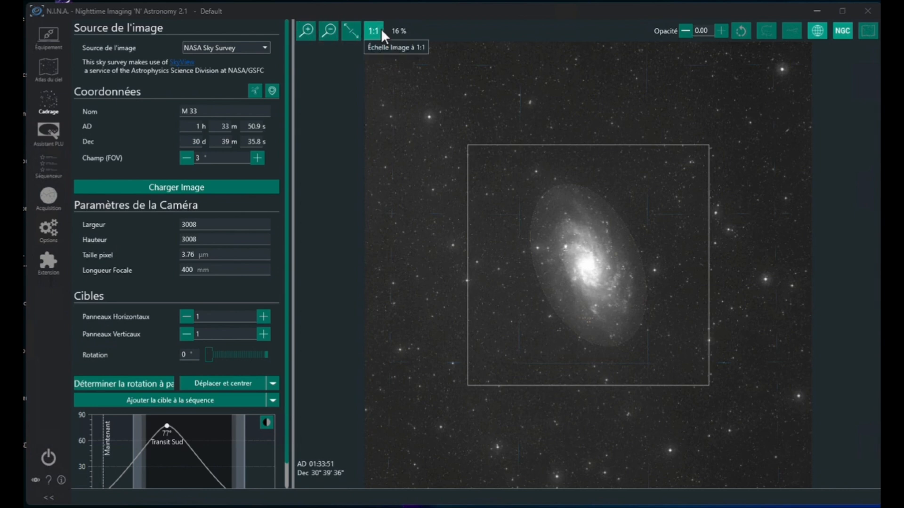
{"action": "left_click", "coordinate": [368, 31]}
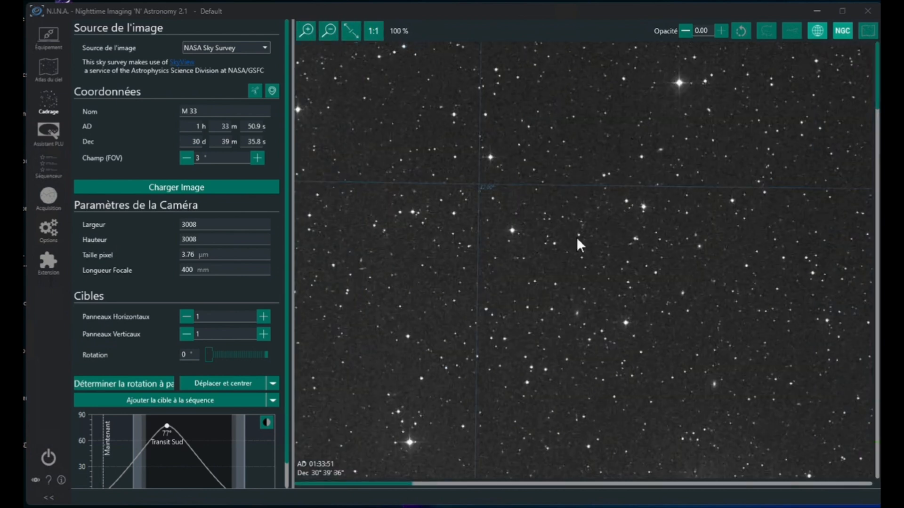
{"action": "left_click", "coordinate": [353, 32]}
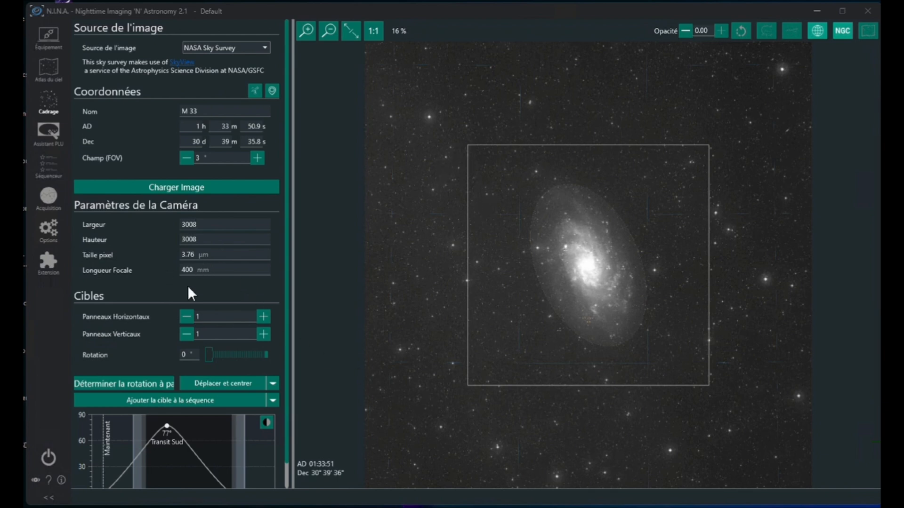
Step: Try a focal length of 600 mm in the camera parameters and return it to 400 mm
{"action": "left_click", "coordinate": [187, 270]}
{"action": "double_click", "coordinate": [188, 270]}
{"action": "type", "text": "600"}
{"action": "left_click", "coordinate": [427, 257]}
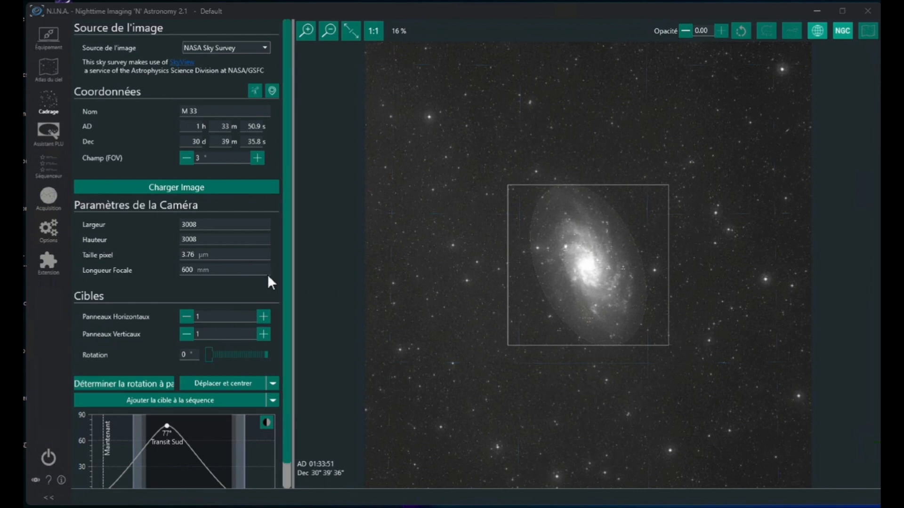
{"action": "double_click", "coordinate": [192, 269]}
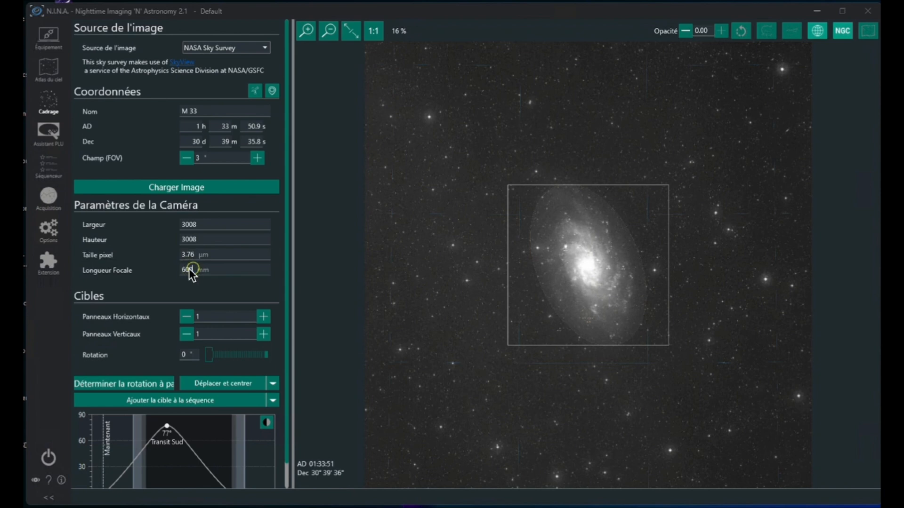
{"action": "type", "text": "400"}
{"action": "key", "text": "Return"}
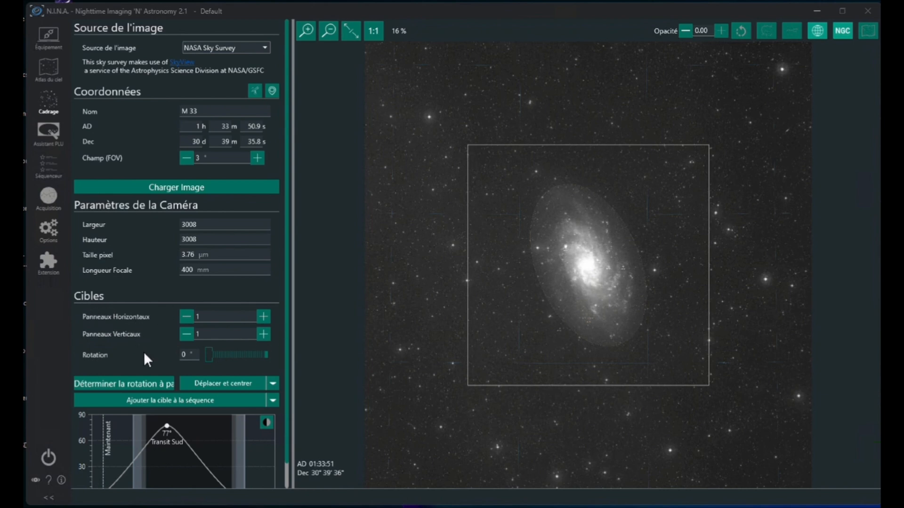
Step: Shift the framing rectangle slightly over M 33 and set its rotation to 45°
{"action": "mouse_move", "coordinate": [208, 353]}
{"action": "left_mouse_down"}
{"action": "mouse_move", "coordinate": [218, 353]}
{"action": "mouse_move", "coordinate": [203, 353]}
{"action": "left_mouse_up"}
{"action": "mouse_move", "coordinate": [708, 190]}
{"action": "left_mouse_down"}
{"action": "mouse_move", "coordinate": [741, 207]}
{"action": "mouse_move", "coordinate": [760, 206]}
{"action": "mouse_move", "coordinate": [691, 204]}
{"action": "mouse_move", "coordinate": [737, 201]}
{"action": "mouse_move", "coordinate": [697, 200]}
{"action": "mouse_move", "coordinate": [722, 200]}
{"action": "mouse_move", "coordinate": [709, 191]}
{"action": "left_mouse_up"}
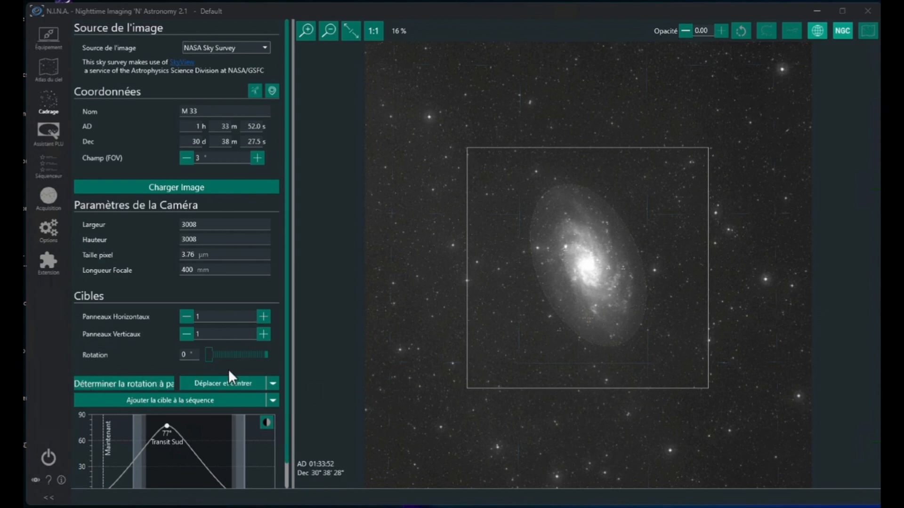
{"action": "left_click_drag", "start_coordinate": [208, 354], "coordinate": [214, 355]}
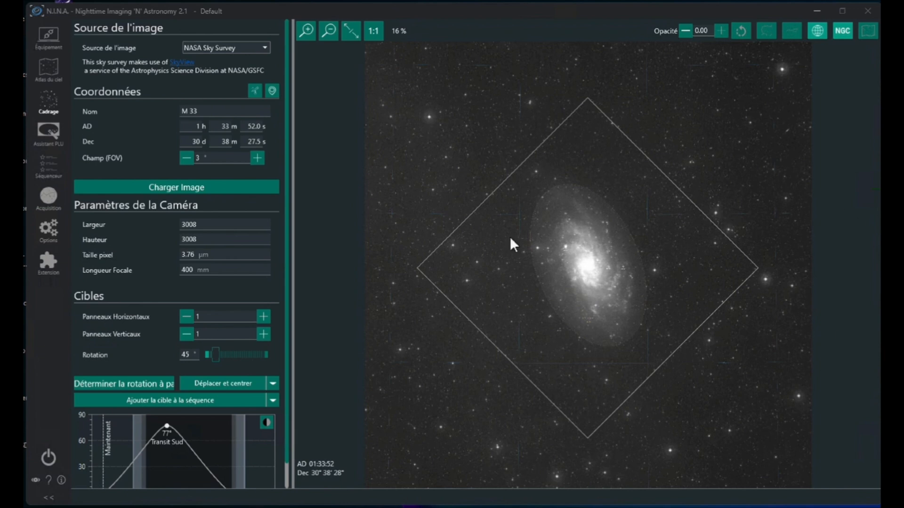
Step: Examine the alternative options for slewing and centring and for adding the target to the sequence
{"action": "left_click", "coordinate": [272, 384]}
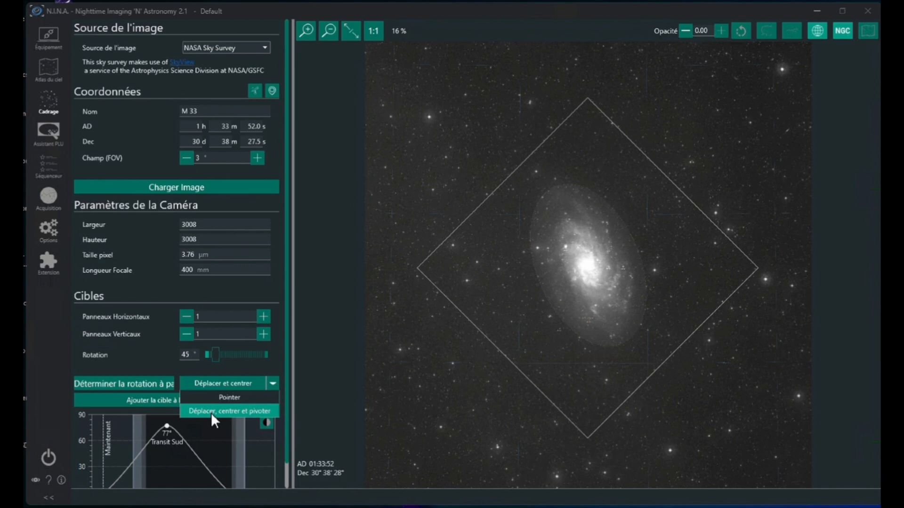
{"action": "left_click", "coordinate": [287, 370]}
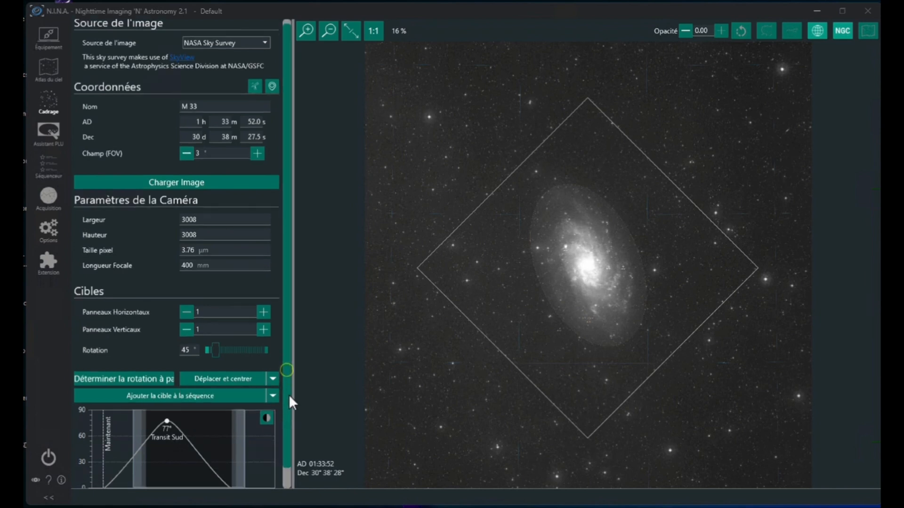
{"action": "left_click_drag", "start_coordinate": [289, 394], "coordinate": [289, 424]}
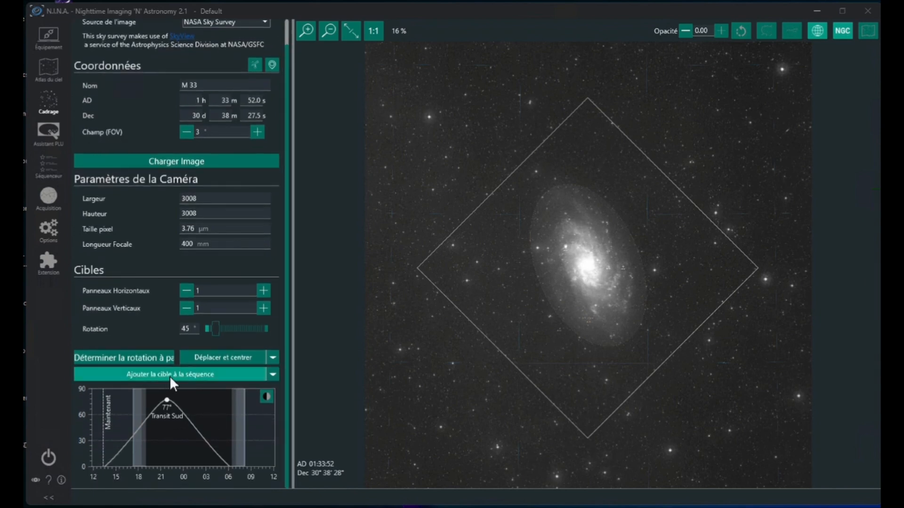
{"action": "left_click", "coordinate": [272, 373]}
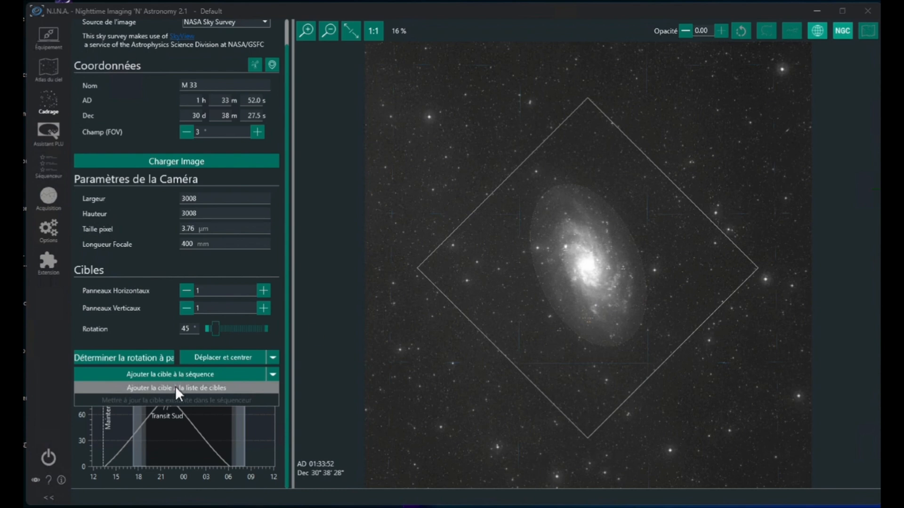
{"action": "left_click", "coordinate": [272, 373]}
{"action": "left_click", "coordinate": [272, 373]}
{"action": "left_click", "coordinate": [270, 463]}
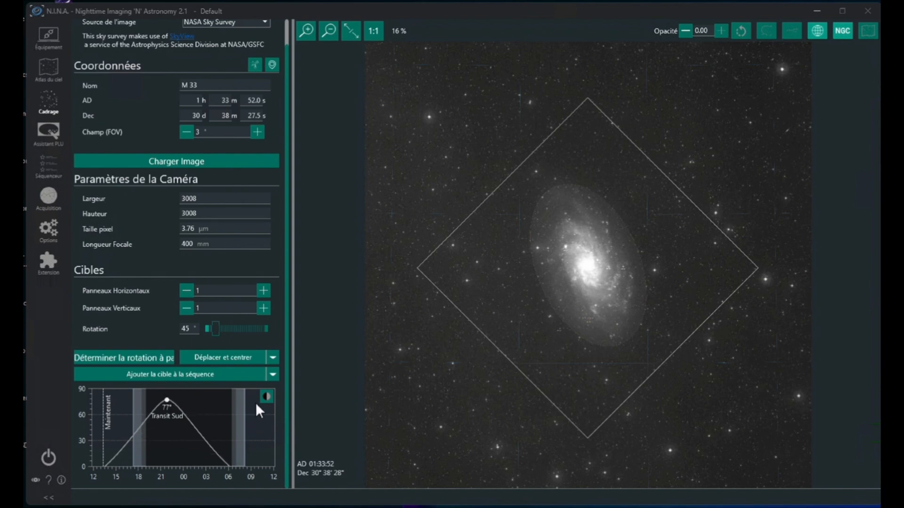
Step: Display the Moon's altitude curve on the target's altitude chart
{"action": "left_click", "coordinate": [266, 395]}
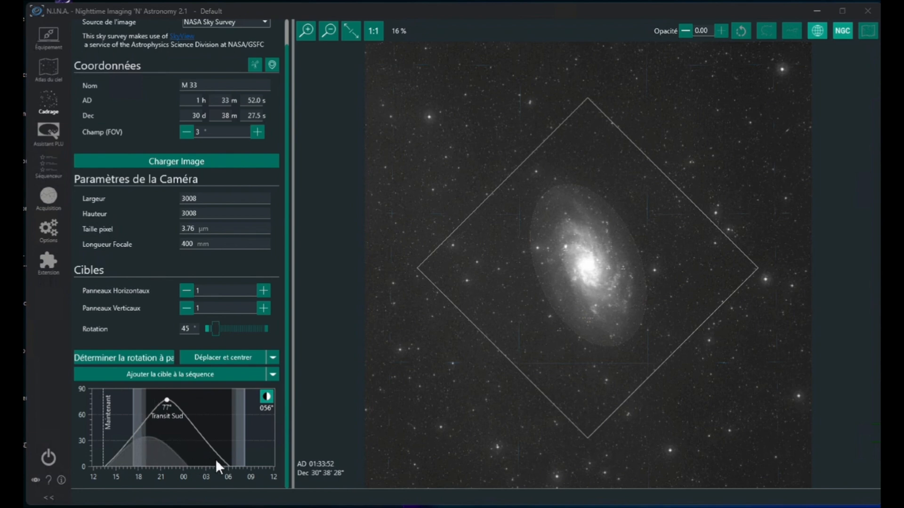
{"action": "scroll", "coordinate": [287, 449], "scroll_direction": "up", "scroll_amount": 1}
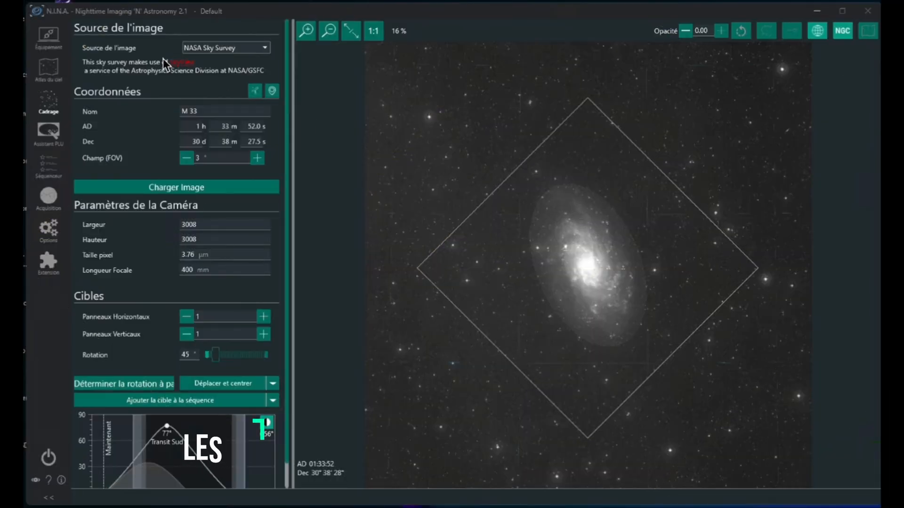
Step: Load M 33 from the Offline Sky Map source and switch the cached sky images off and back on
{"action": "left_click", "coordinate": [264, 48]}
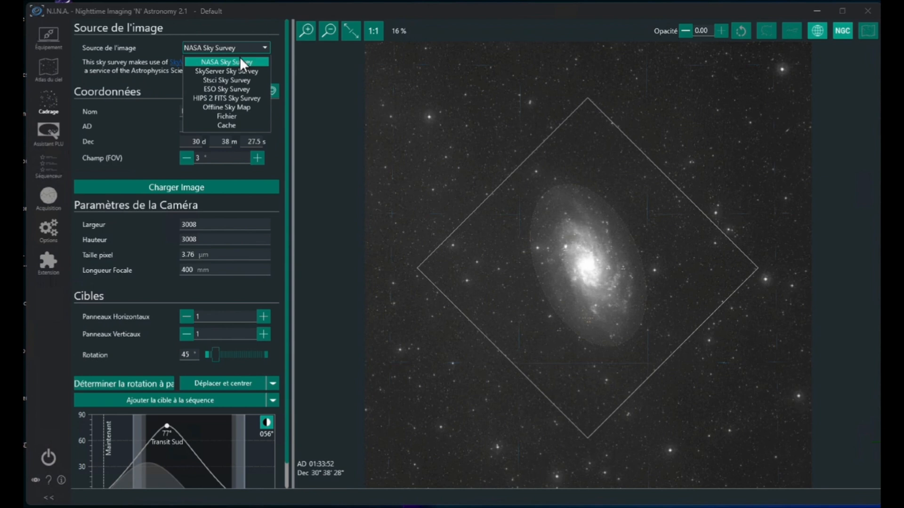
{"action": "left_click", "coordinate": [238, 108]}
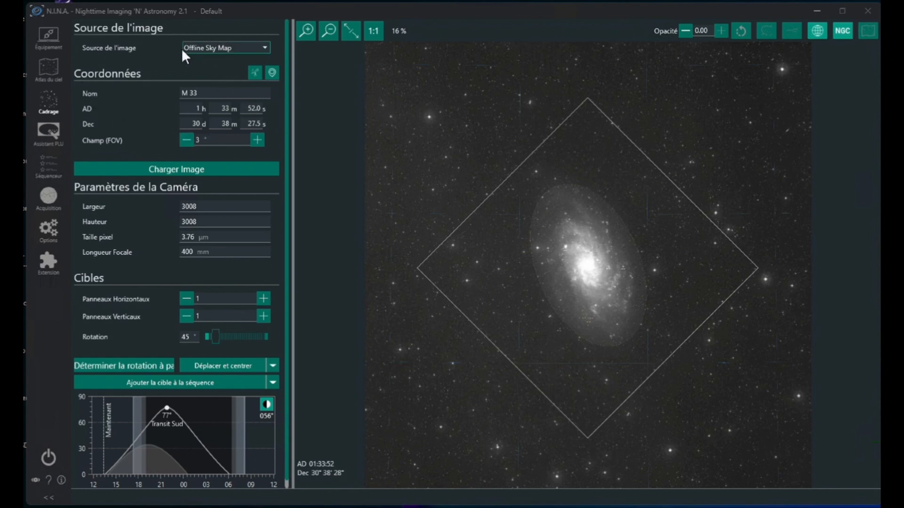
{"action": "left_click", "coordinate": [159, 169]}
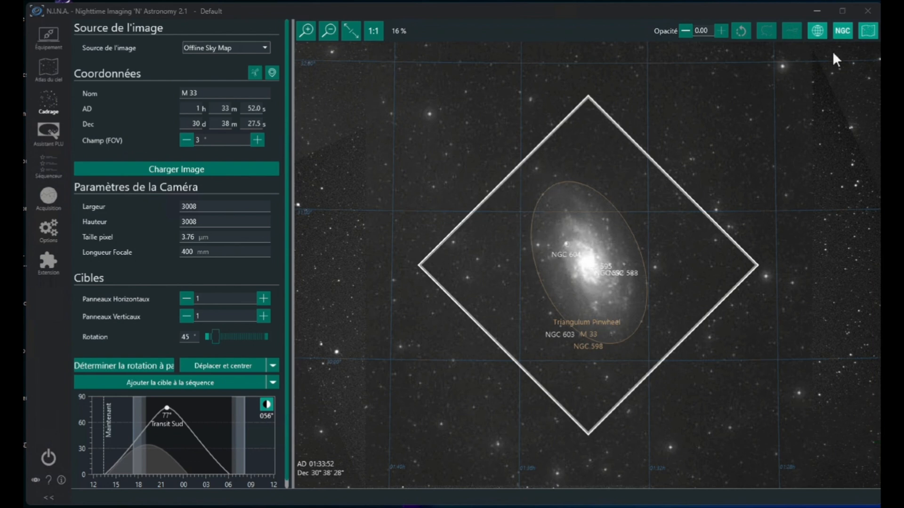
{"action": "left_click", "coordinate": [866, 33]}
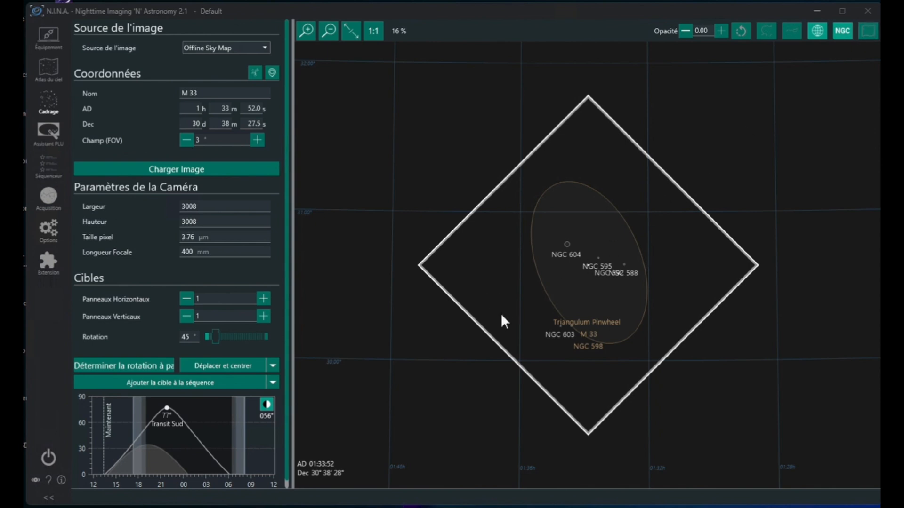
{"action": "left_click", "coordinate": [870, 31]}
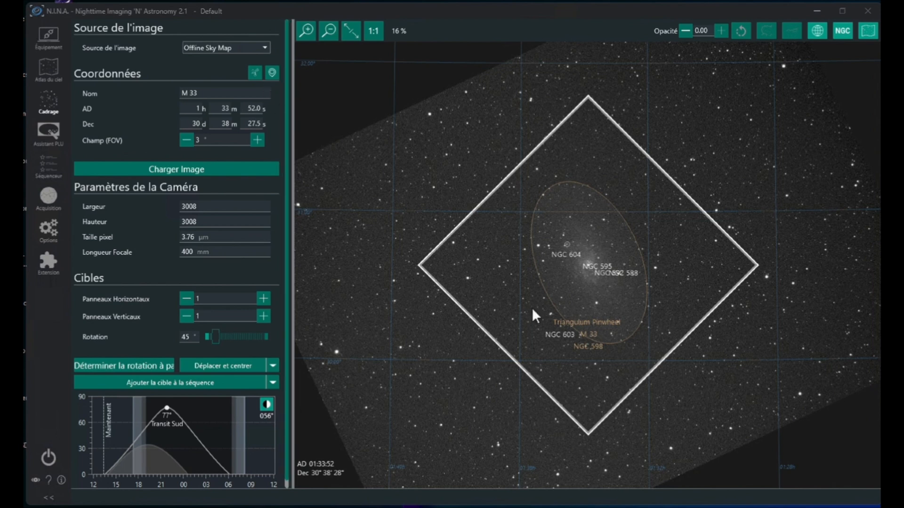
Step: Browse the Cache image source, select the M 33 entry, and return the source to Offline Sky Map
{"action": "left_click", "coordinate": [265, 49]}
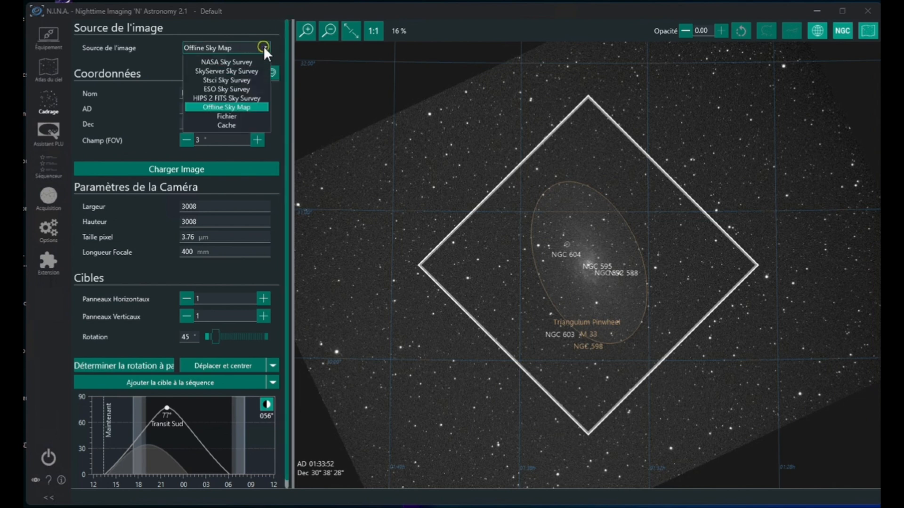
{"action": "left_click", "coordinate": [231, 124]}
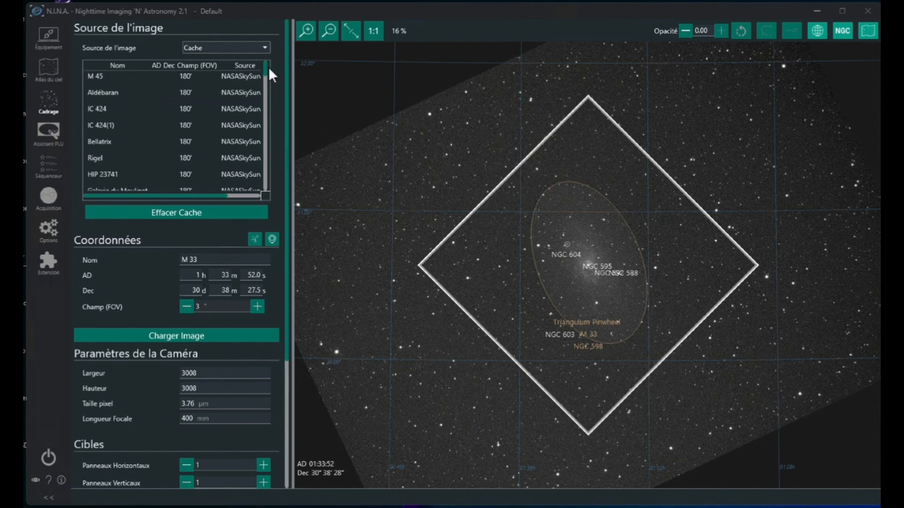
{"action": "left_click_drag", "start_coordinate": [265, 66], "coordinate": [264, 121]}
{"action": "left_click", "coordinate": [218, 146]}
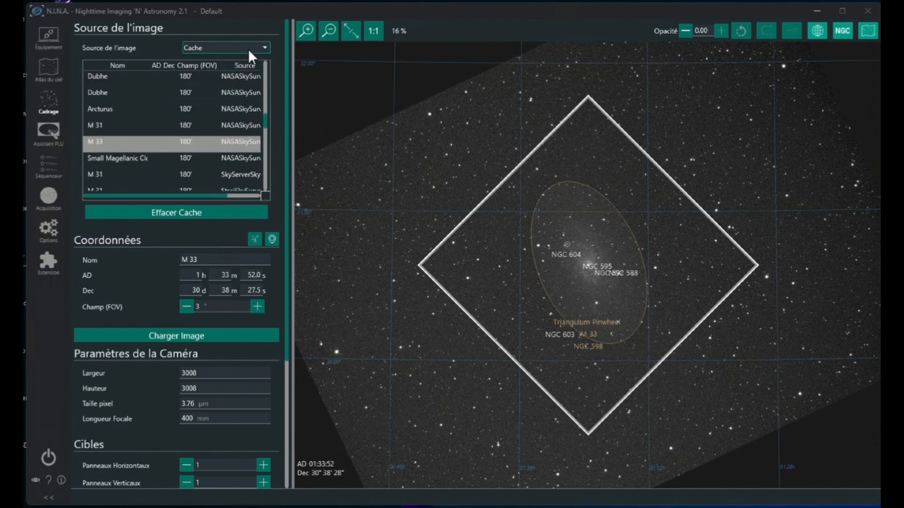
{"action": "left_click", "coordinate": [264, 48]}
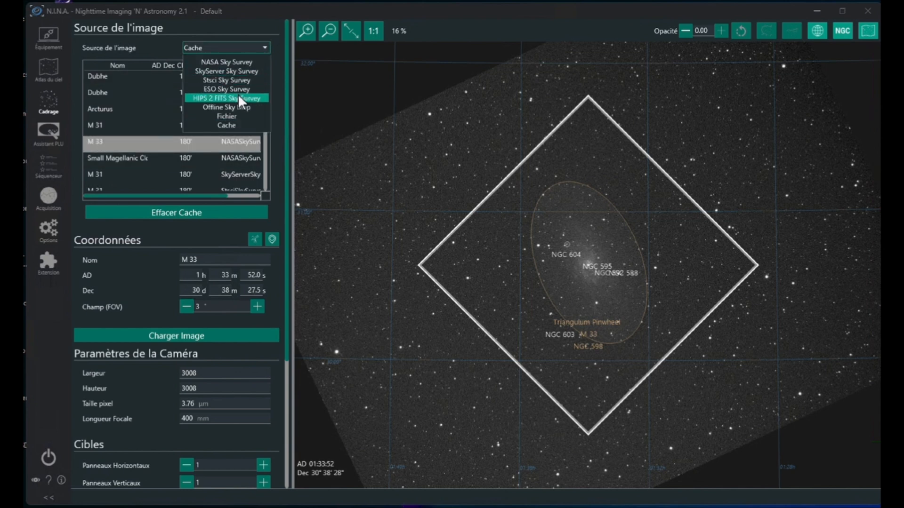
{"action": "left_click", "coordinate": [235, 107]}
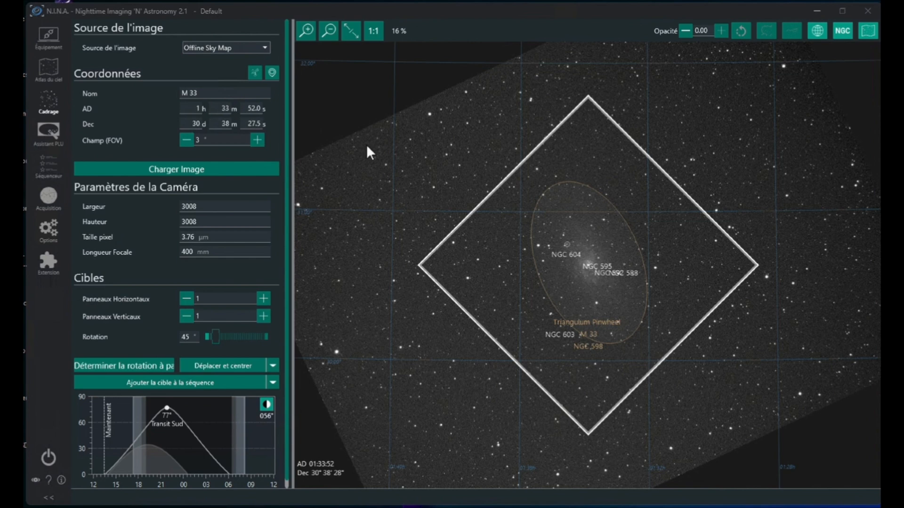
Step: Hide the cached sky images and pan the offline map away from M 33 across the neighbouring sky
{"action": "left_click", "coordinate": [869, 32]}
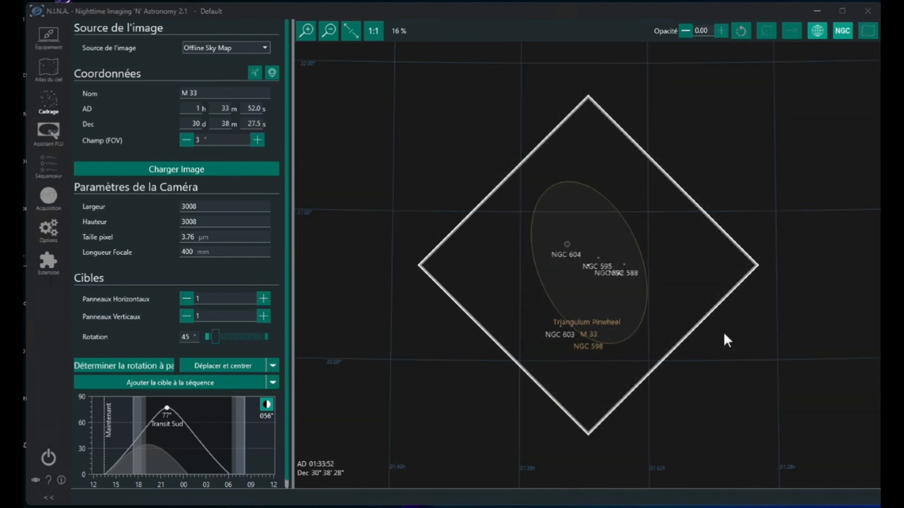
{"action": "left_click_drag", "start_coordinate": [648, 317], "coordinate": [304, 279]}
{"action": "left_click_drag", "start_coordinate": [748, 227], "coordinate": [366, 349]}
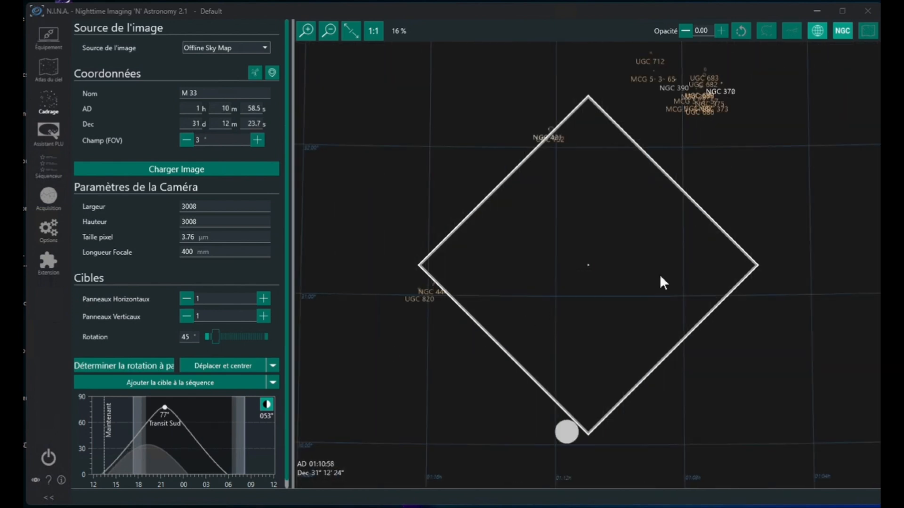
{"action": "left_click_drag", "start_coordinate": [804, 173], "coordinate": [611, 372]}
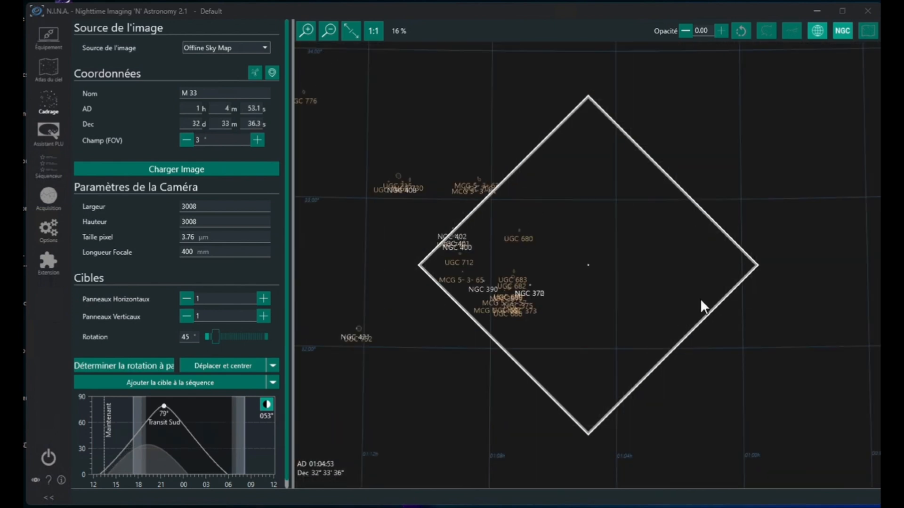
{"action": "left_click_drag", "start_coordinate": [682, 295], "coordinate": [454, 278]}
{"action": "left_click_drag", "start_coordinate": [734, 290], "coordinate": [566, 281]}
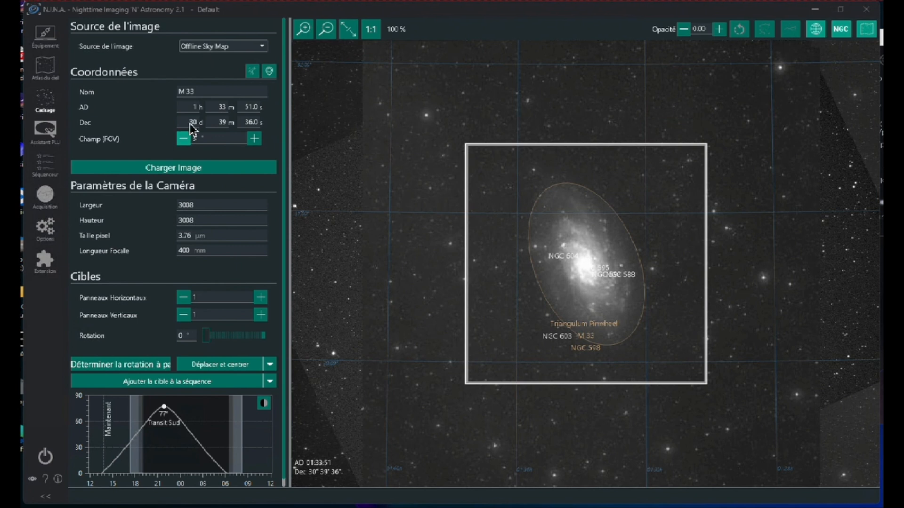
Step: Replace the target name with NGC 896 and apply the catalogue coordinates from the matching suggestion
{"action": "left_click_drag", "start_coordinate": [202, 92], "coordinate": [168, 92]}
{"action": "type", "text": "NGC"}
{"action": "type", "text": " 59"}
{"action": "type", "text": "6"}
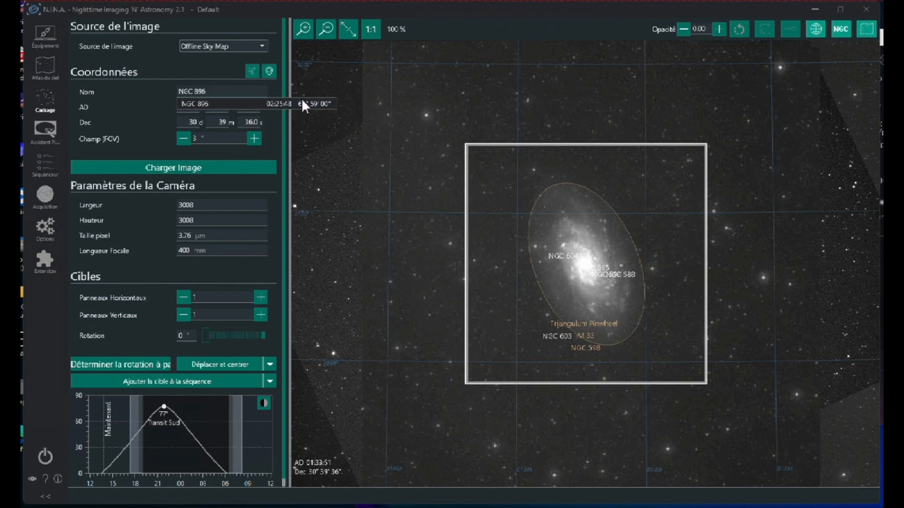
{"action": "left_click", "coordinate": [228, 101]}
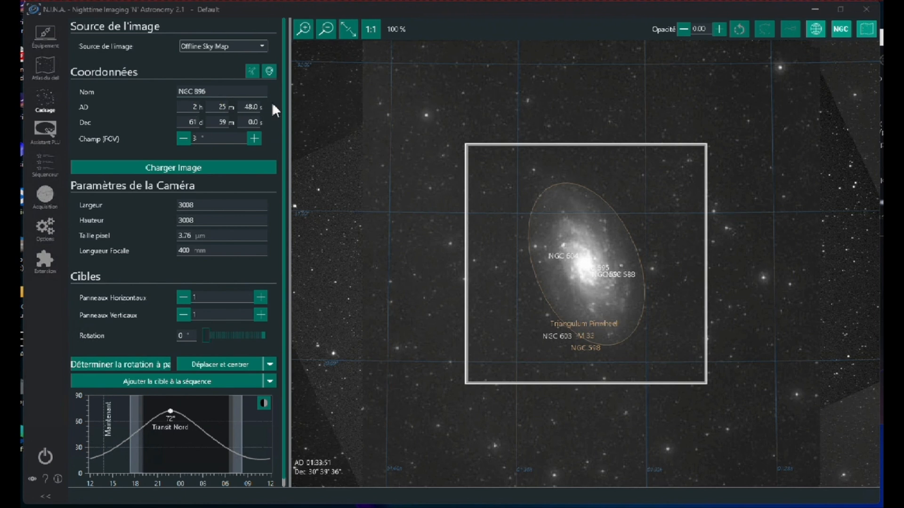
Step: Load NGC 896 on the offline sky map and reframe it with the camera rotation set to 45°
{"action": "left_click", "coordinate": [170, 167]}
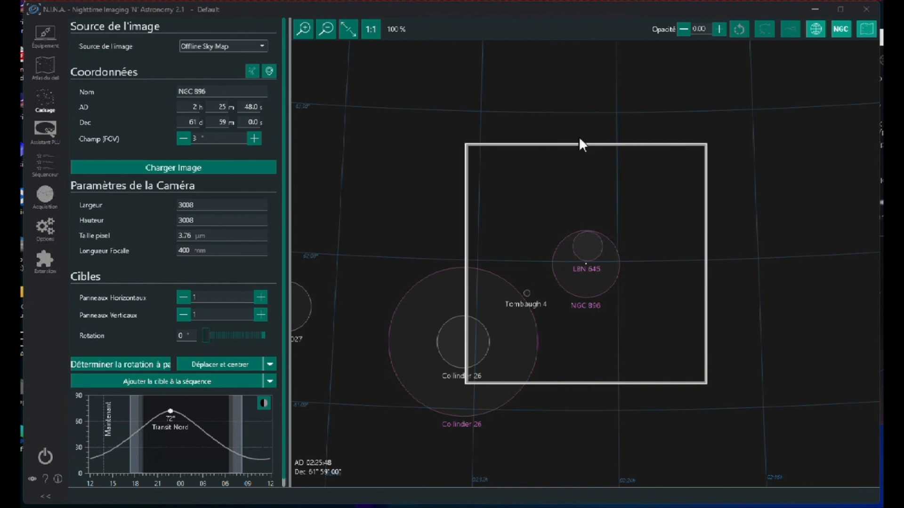
{"action": "left_click_drag", "start_coordinate": [574, 140], "coordinate": [536, 140]}
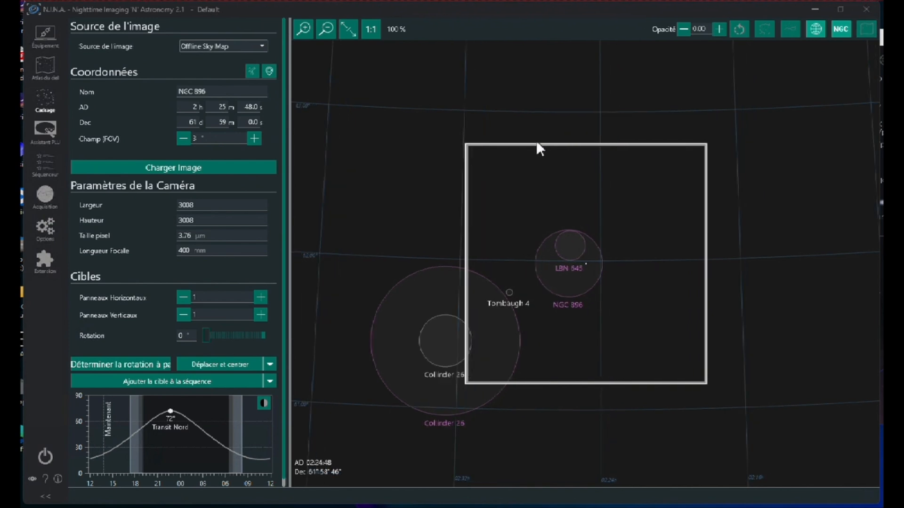
{"action": "left_click_drag", "start_coordinate": [590, 149], "coordinate": [549, 163]}
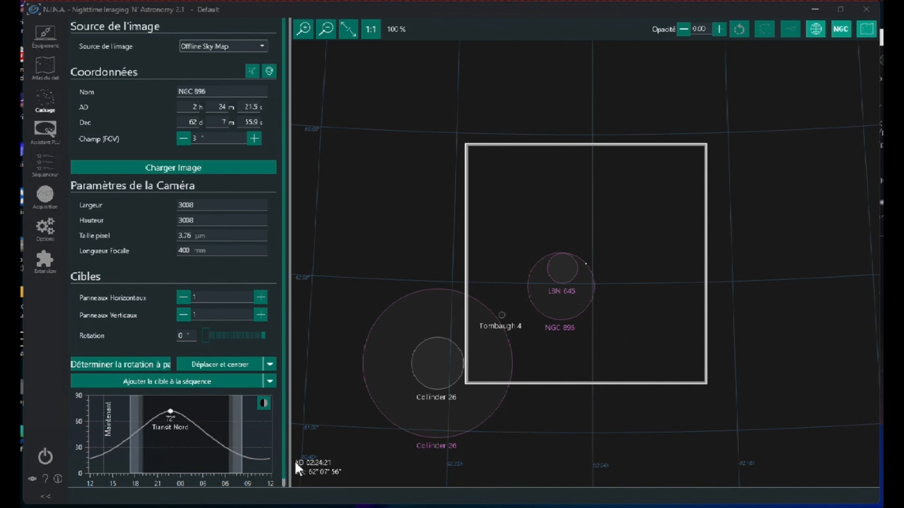
{"action": "mouse_move", "coordinate": [628, 224]}
{"action": "left_mouse_down"}
{"action": "mouse_move", "coordinate": [600, 250]}
{"action": "mouse_move", "coordinate": [645, 233]}
{"action": "mouse_move", "coordinate": [605, 255]}
{"action": "mouse_move", "coordinate": [626, 222]}
{"action": "left_mouse_up"}
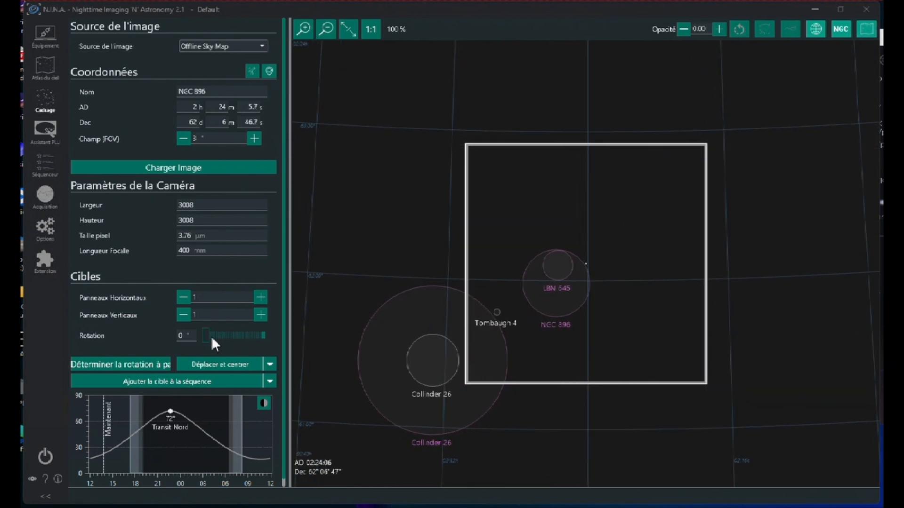
{"action": "left_click_drag", "start_coordinate": [206, 337], "coordinate": [213, 335]}
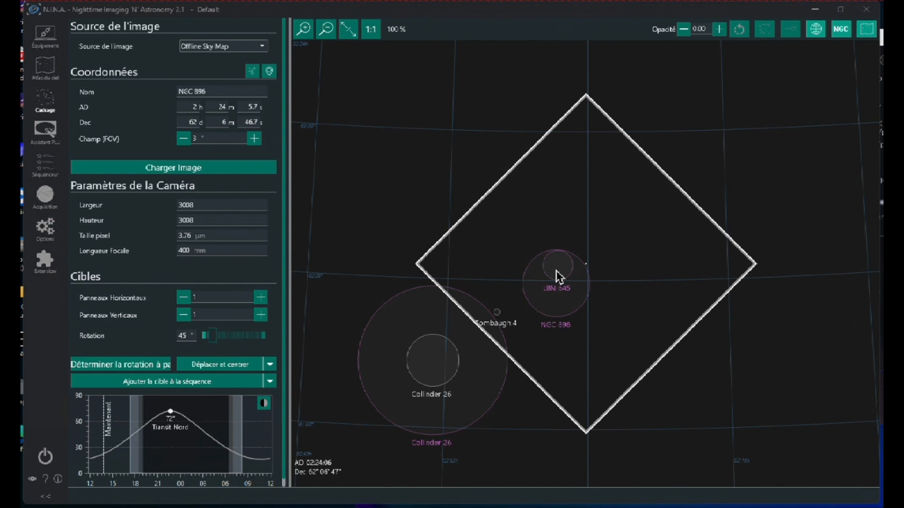
Step: Load the NGC 896 field from NASA Sky Survey and reposition the camera frame around the bright nebula with rotation set to 85°
{"action": "left_click", "coordinate": [262, 47]}
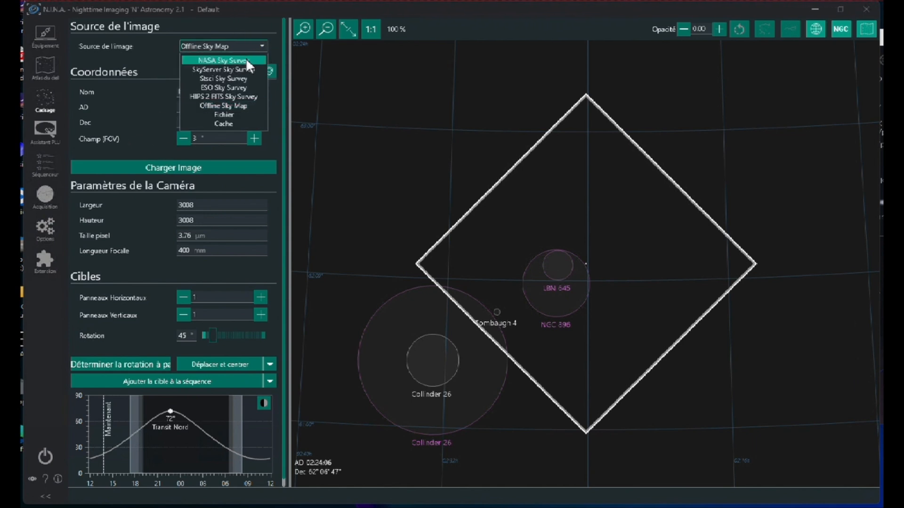
{"action": "left_click", "coordinate": [245, 60]}
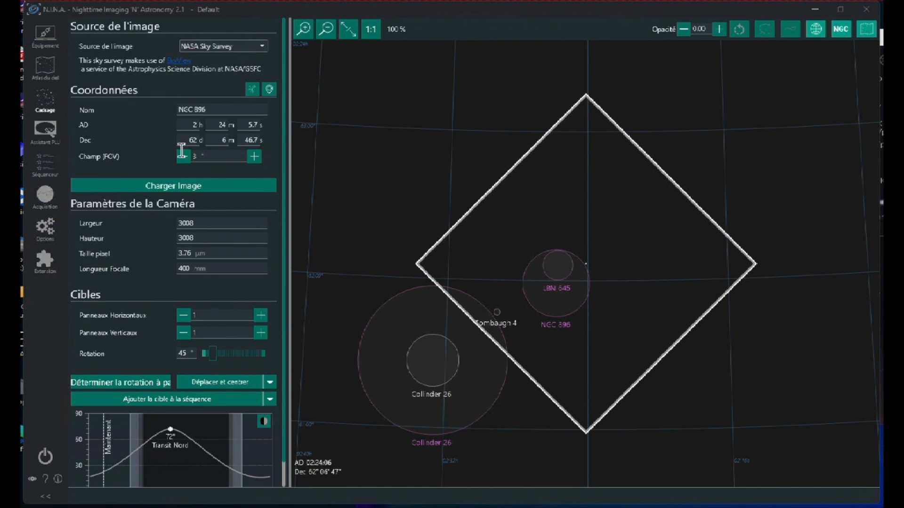
{"action": "left_click", "coordinate": [172, 184]}
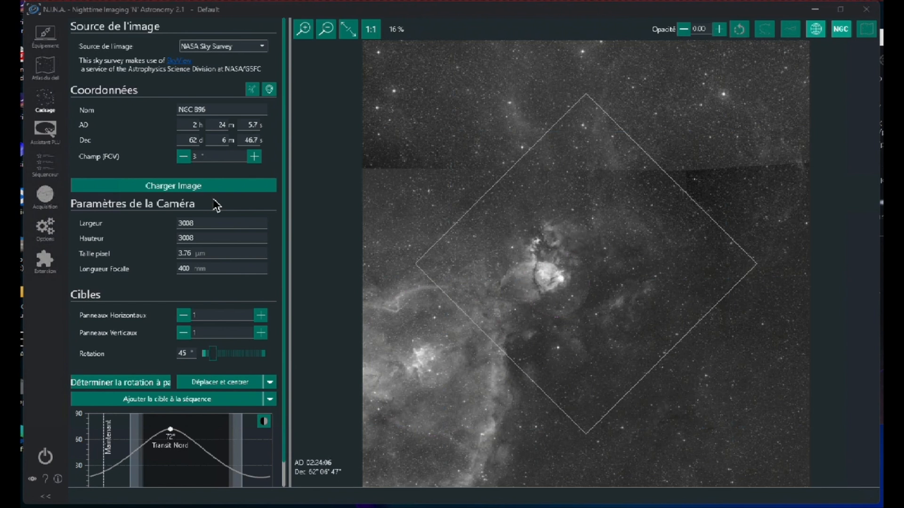
{"action": "left_click_drag", "start_coordinate": [213, 357], "coordinate": [220, 360]}
{"action": "left_click_drag", "start_coordinate": [647, 311], "coordinate": [608, 324]}
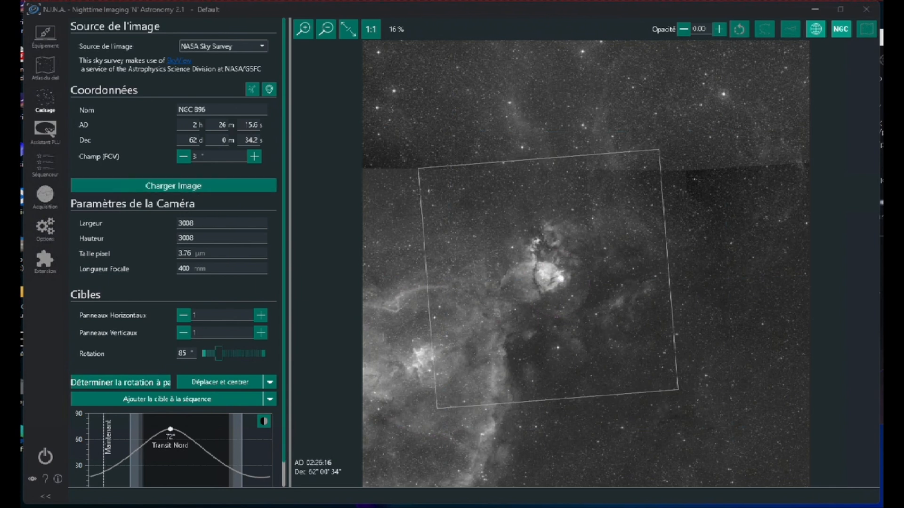
Step: Switch the image source to Cache and load the stored IC 424 image
{"action": "left_click", "coordinate": [261, 46]}
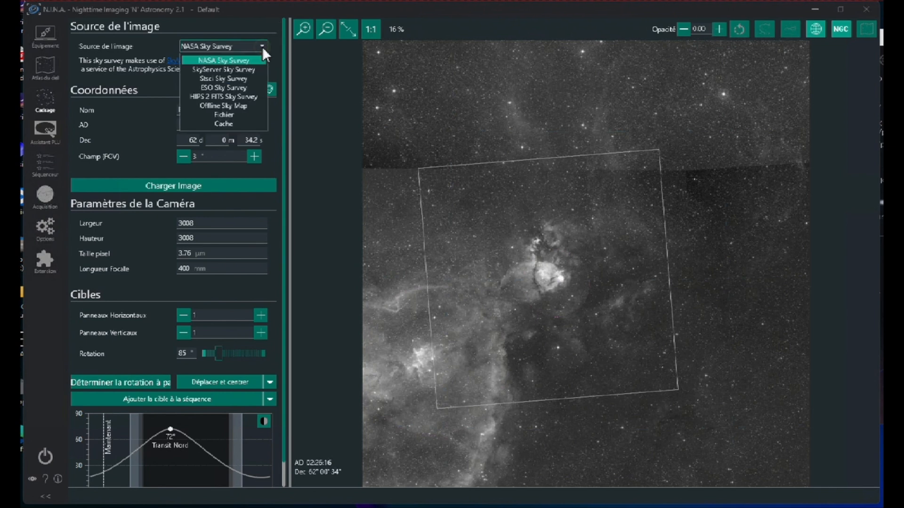
{"action": "left_click", "coordinate": [228, 124]}
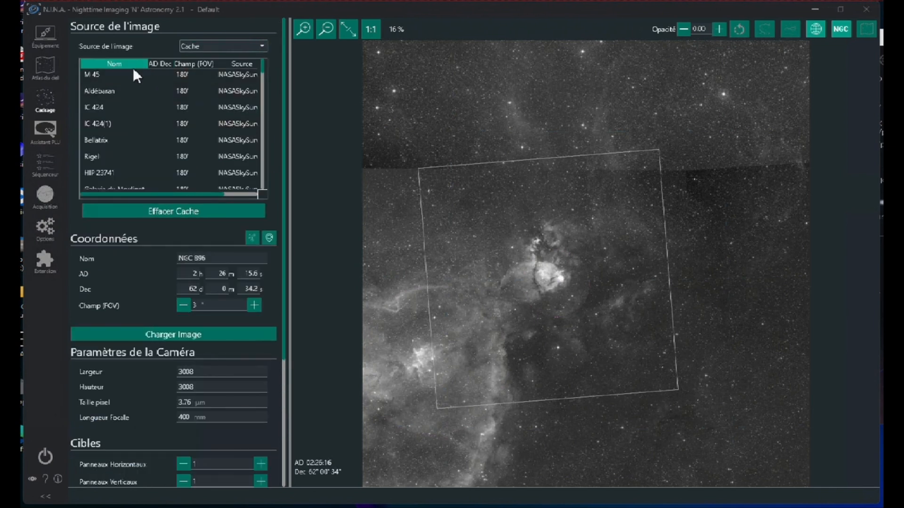
{"action": "left_click", "coordinate": [98, 107]}
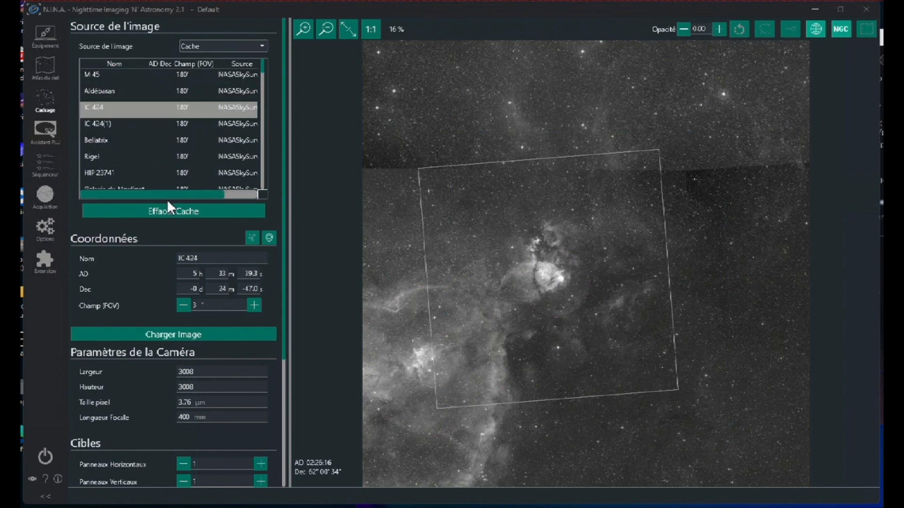
{"action": "left_click", "coordinate": [179, 332]}
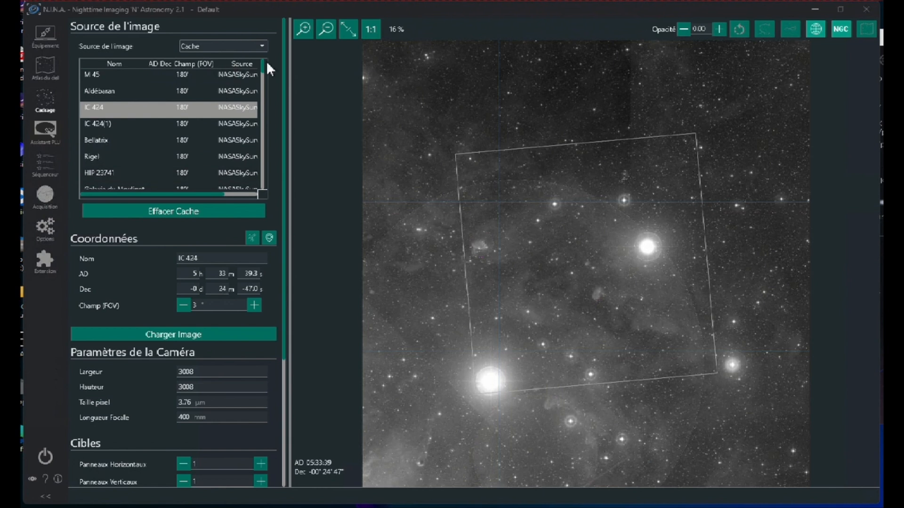
Step: Switch the image source back to NASA Sky Survey and load the IC 424 field
{"action": "left_click", "coordinate": [258, 44]}
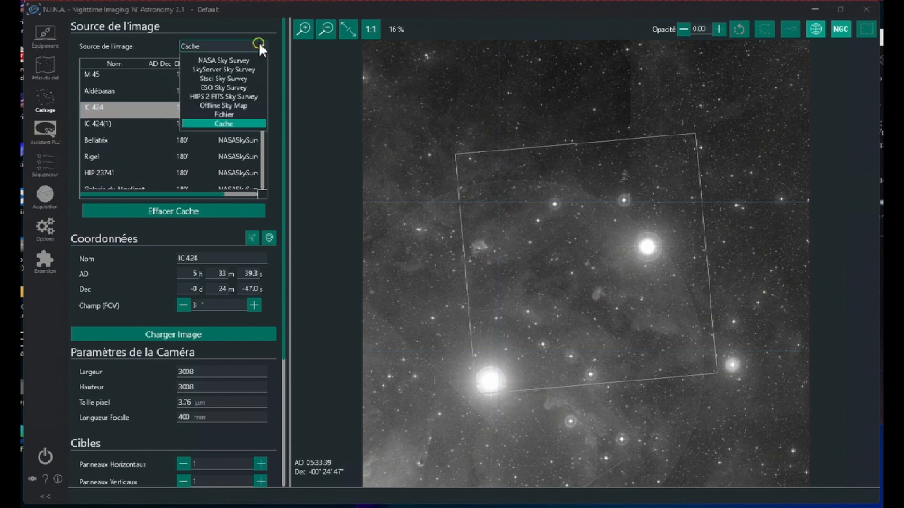
{"action": "left_click", "coordinate": [237, 62]}
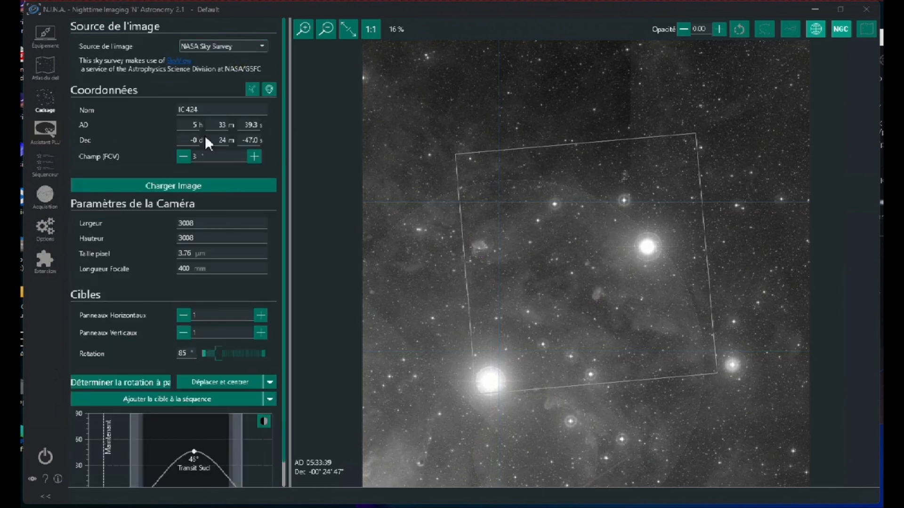
{"action": "left_click", "coordinate": [169, 183]}
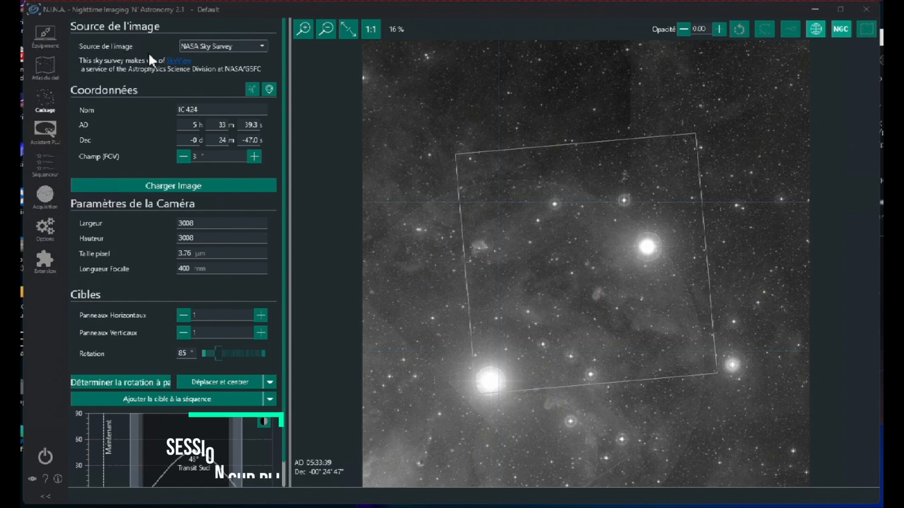
Step: Load the 2022-08-31_00-10-31 light frame from the Fichier source and plate-solve it with Astrométrie using its metadata
{"action": "left_click", "coordinate": [261, 45]}
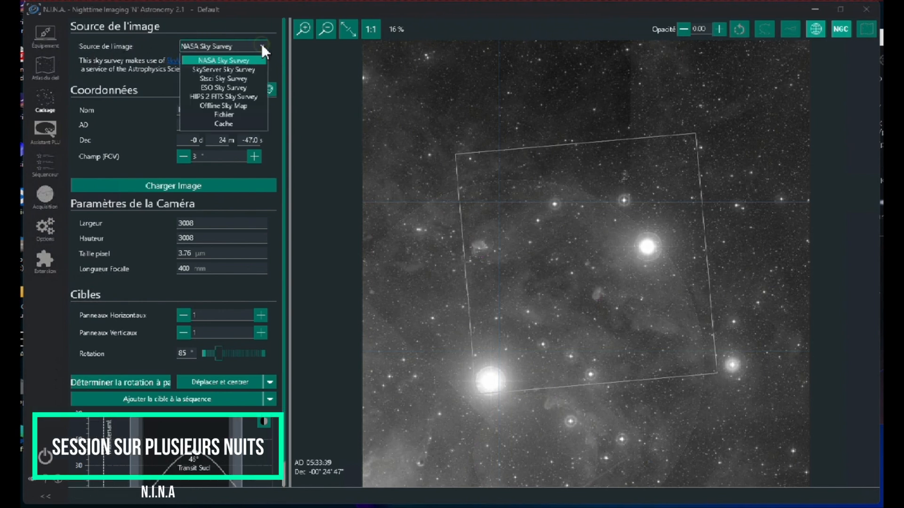
{"action": "left_click", "coordinate": [221, 115]}
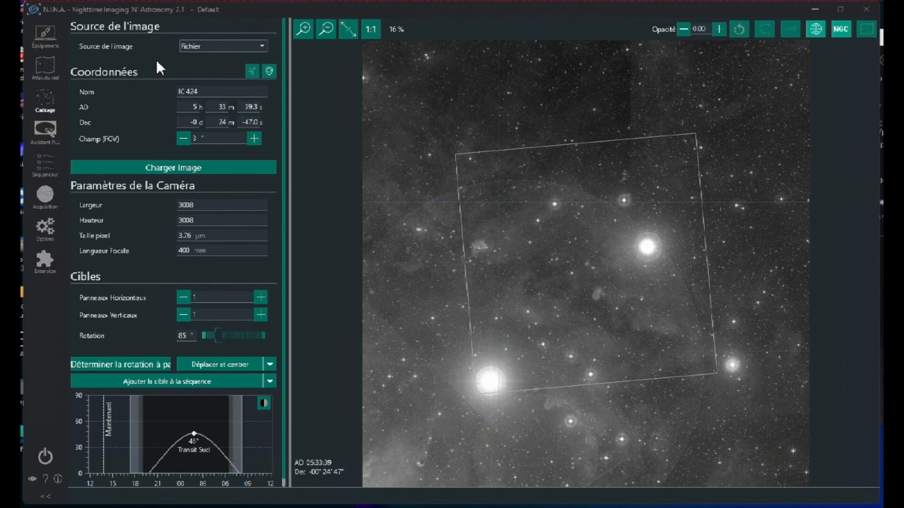
{"action": "left_click", "coordinate": [175, 165]}
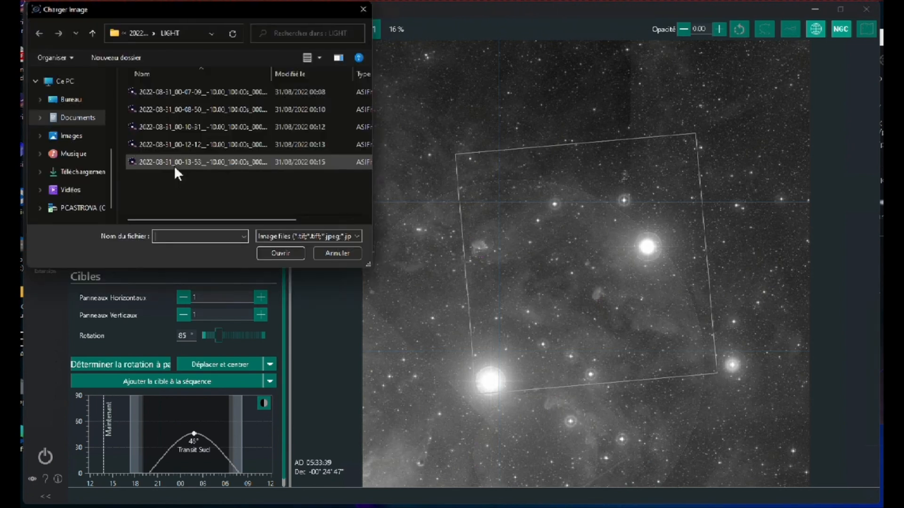
{"action": "left_click", "coordinate": [170, 128]}
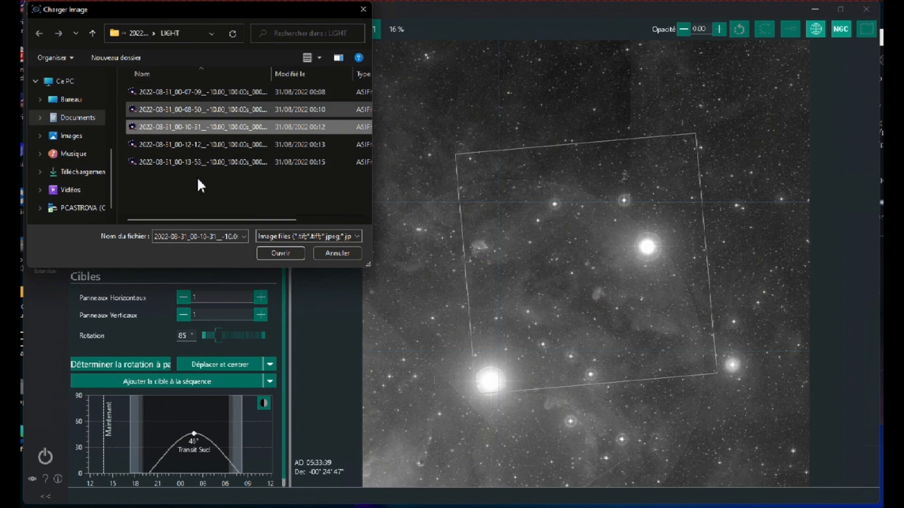
{"action": "left_click", "coordinate": [279, 253]}
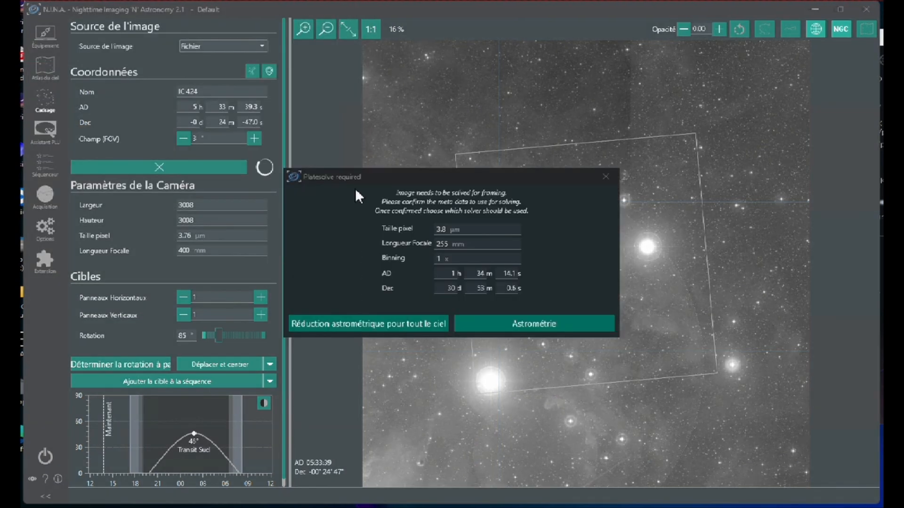
{"action": "left_click_drag", "start_coordinate": [378, 175], "coordinate": [444, 104]}
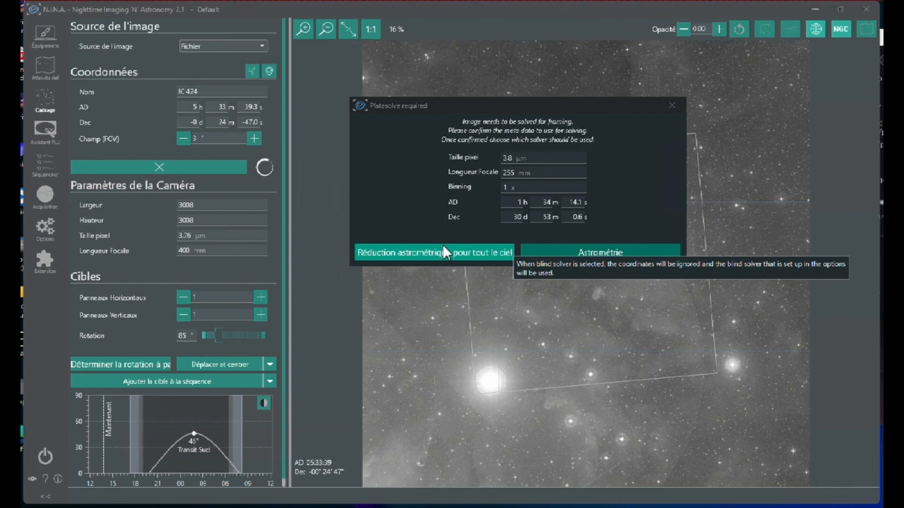
{"action": "left_click", "coordinate": [591, 253]}
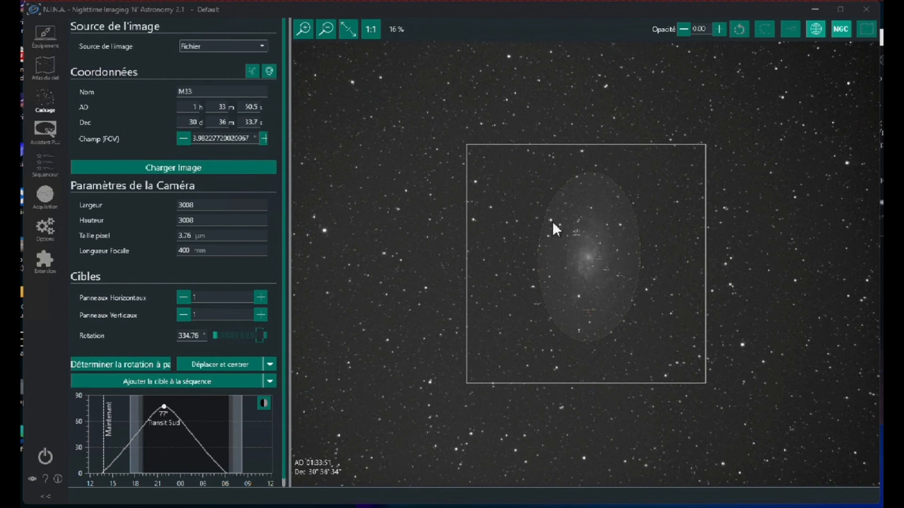
Step: Examine the M33 galaxy and its catalogue annotations up close, and review the camera frame around it
{"action": "left_click", "coordinate": [303, 28]}
{"action": "left_click", "coordinate": [304, 28]}
{"action": "left_click", "coordinate": [304, 28]}
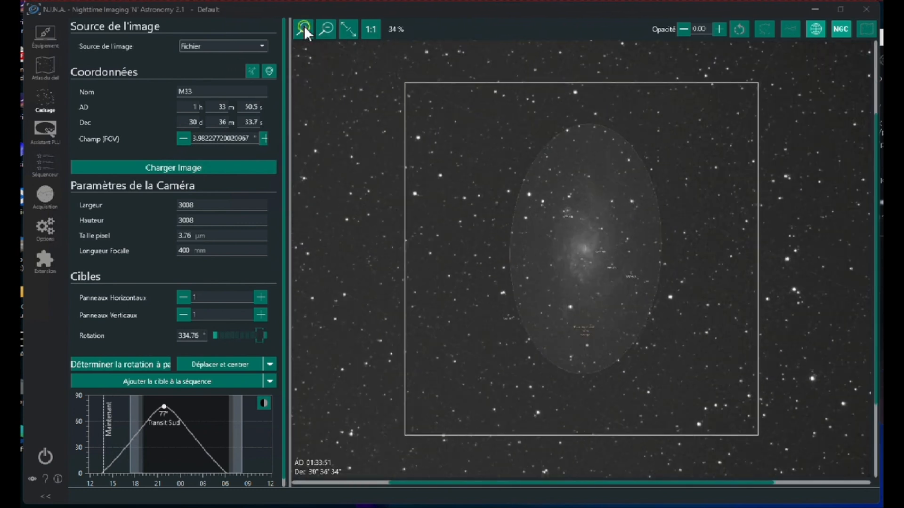
{"action": "left_click", "coordinate": [304, 28]}
{"action": "left_click", "coordinate": [304, 28]}
{"action": "left_click", "coordinate": [304, 29]}
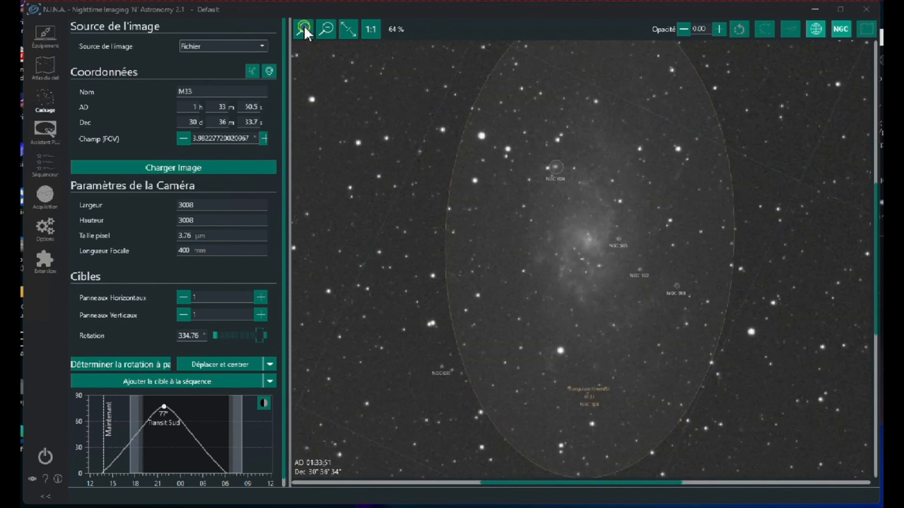
{"action": "left_click", "coordinate": [304, 28]}
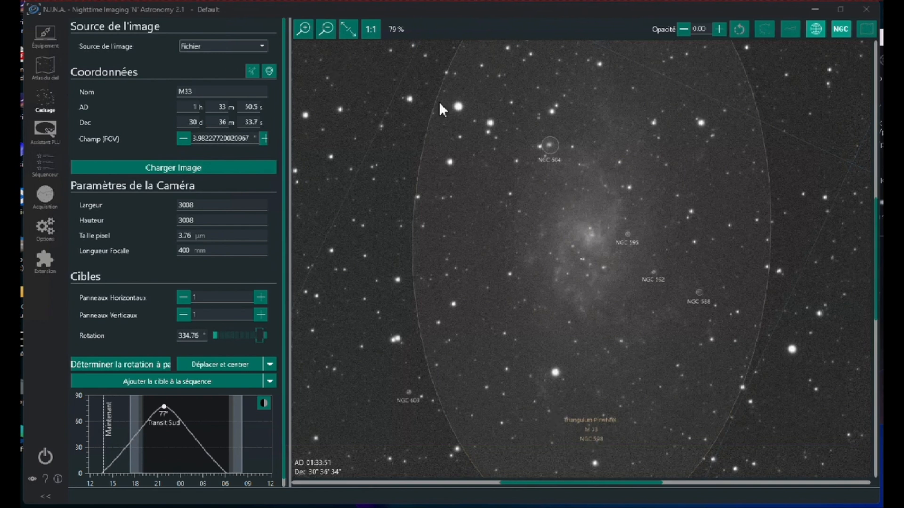
{"action": "left_click", "coordinate": [326, 29]}
{"action": "left_click", "coordinate": [326, 28]}
{"action": "left_click", "coordinate": [326, 28]}
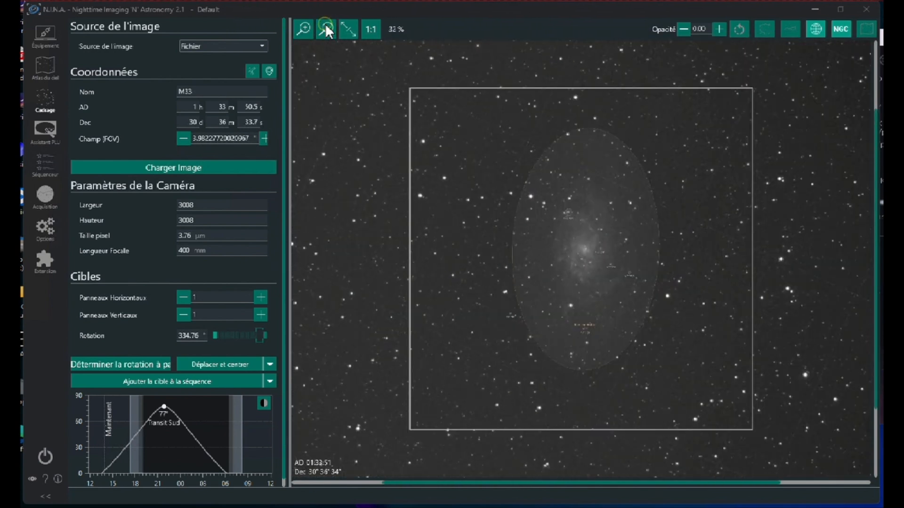
{"action": "left_click", "coordinate": [326, 29]}
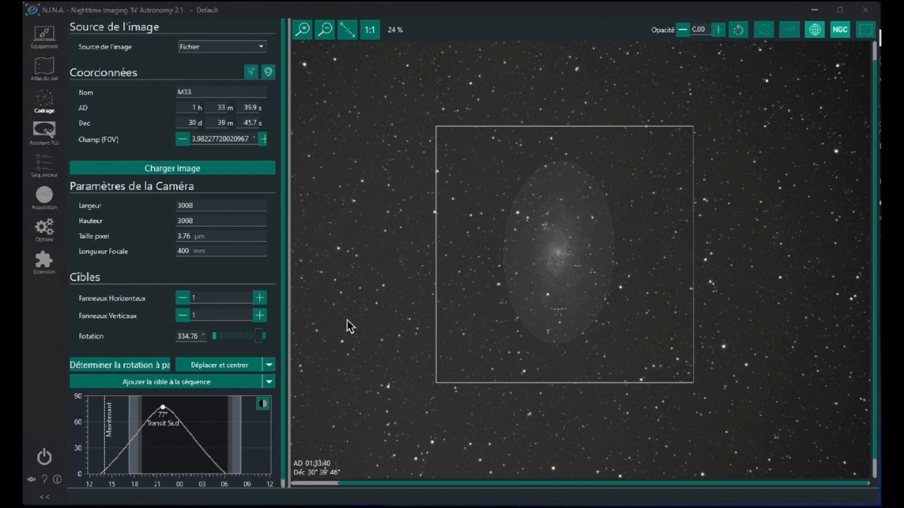
Step: Disconnect the Rotation Manuelle rotator in the equipment settings and reconnect it
{"action": "left_click", "coordinate": [123, 363]}
{"action": "left_click", "coordinate": [42, 33]}
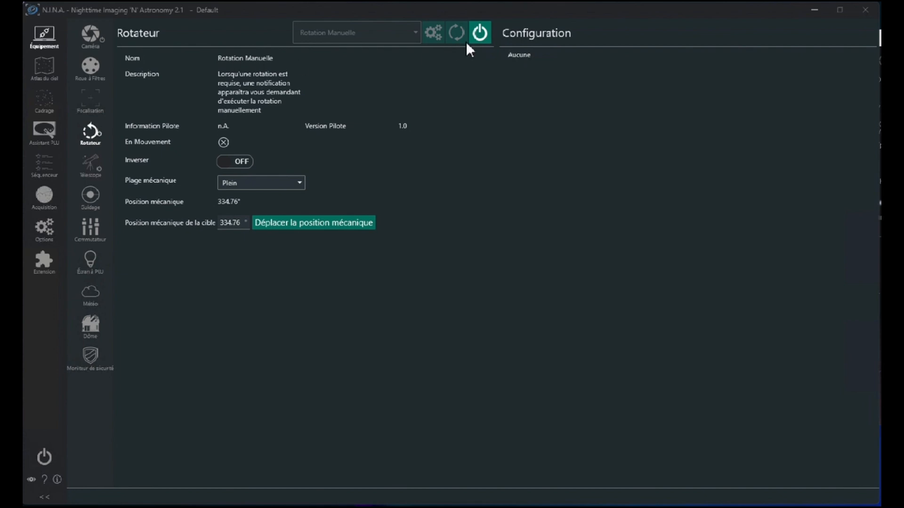
{"action": "left_click", "coordinate": [478, 34]}
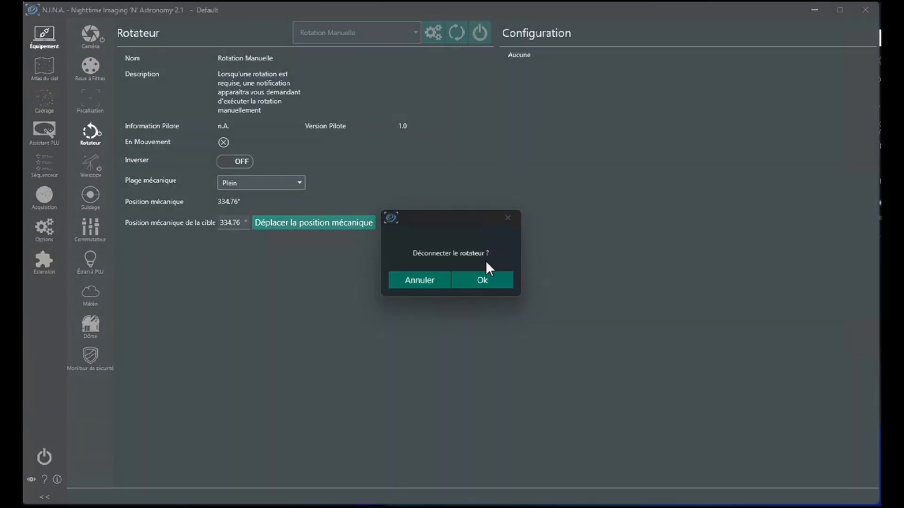
{"action": "left_click", "coordinate": [481, 283]}
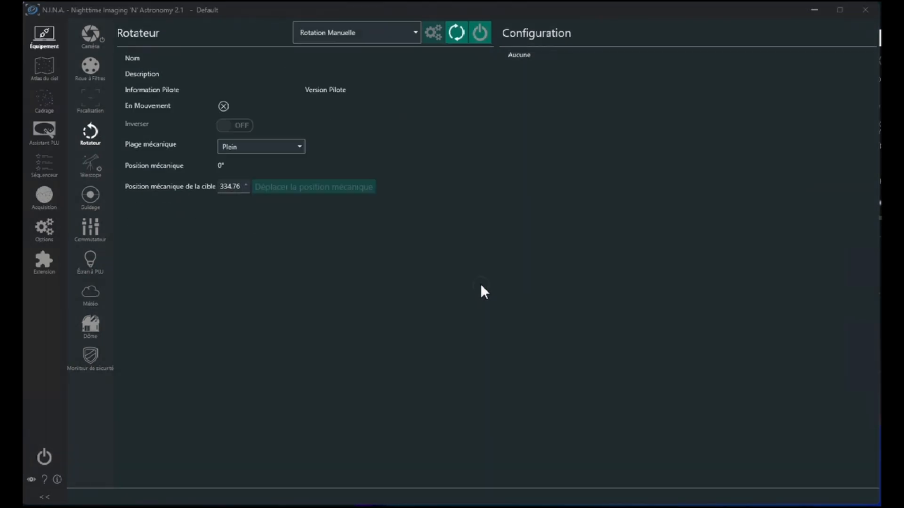
{"action": "left_click", "coordinate": [480, 32]}
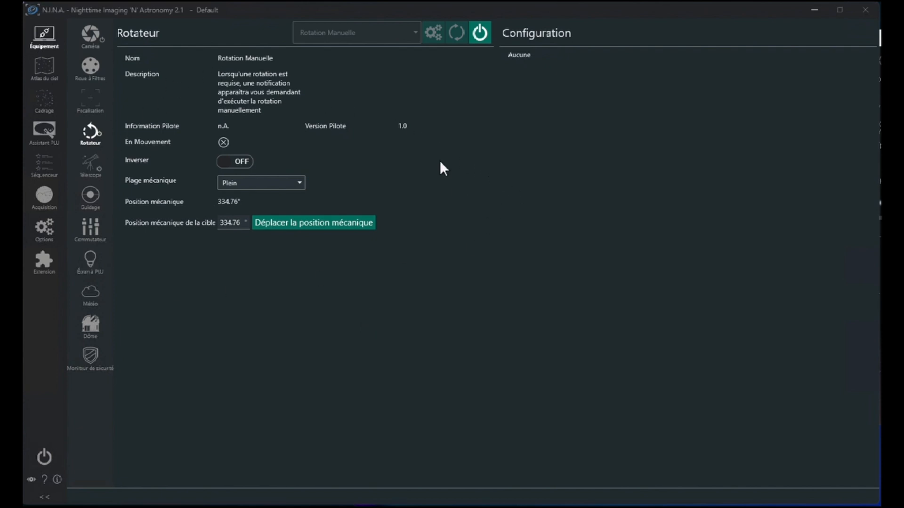
Step: Move the manual rotator to the 334.76° target mechanical position and accept the requested camera rotation
{"action": "left_click", "coordinate": [324, 225]}
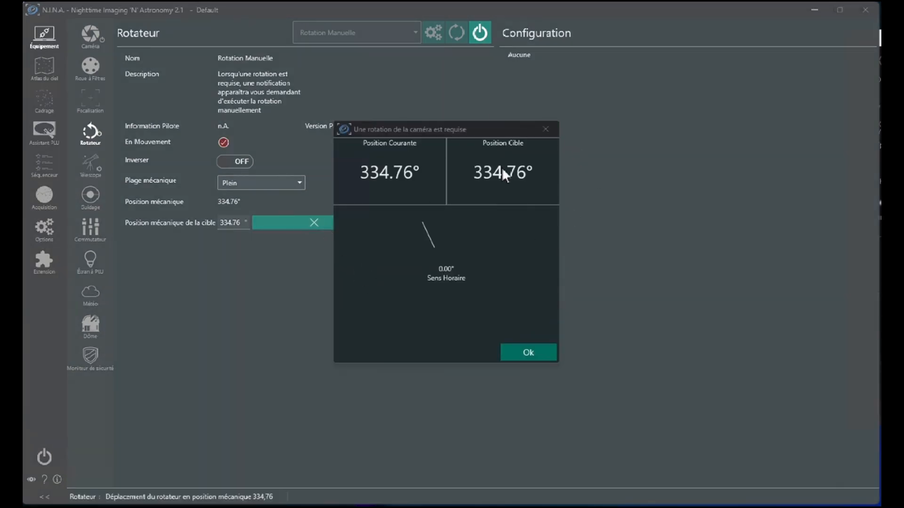
{"action": "left_click", "coordinate": [527, 349]}
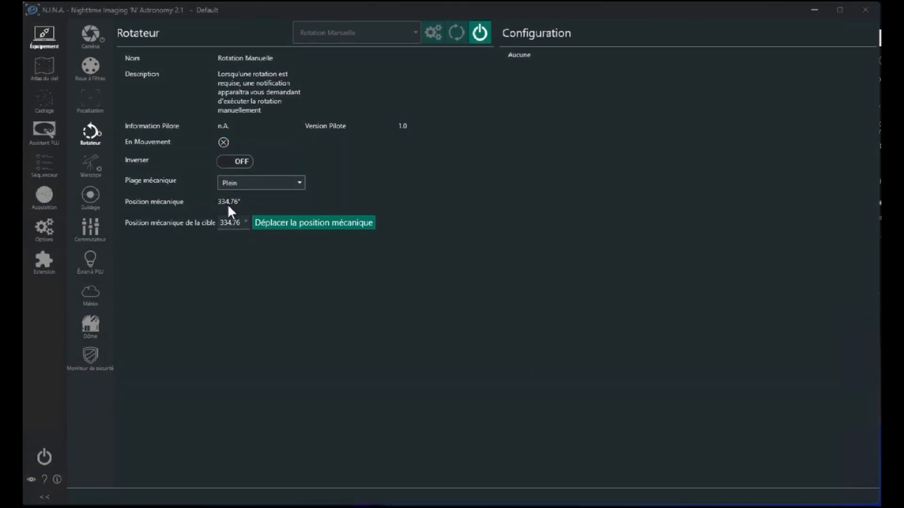
Step: Move the manual rotator to a target mechanical position of 350.76° and accept the requested camera rotation
{"action": "left_click", "coordinate": [228, 224]}
{"action": "key", "text": "BackSpace"}
{"action": "key", "text": "BackSpace"}
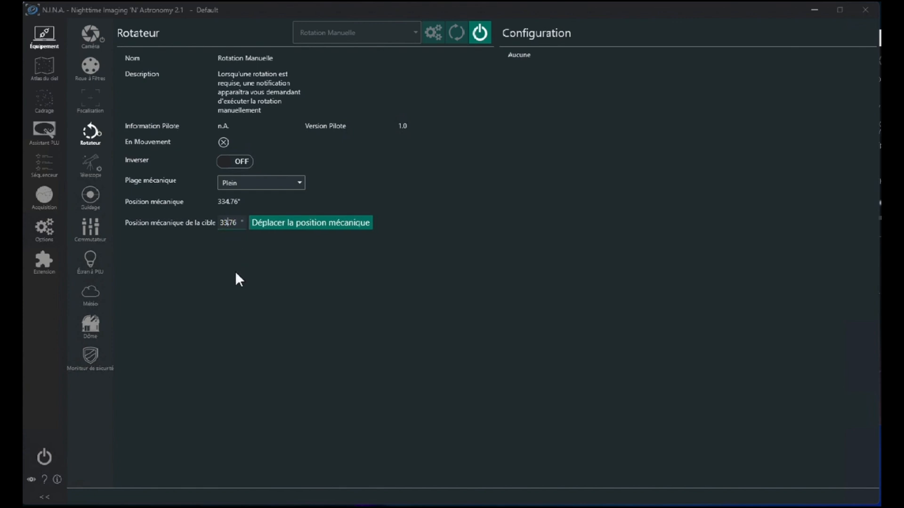
{"action": "type", "text": "50"}
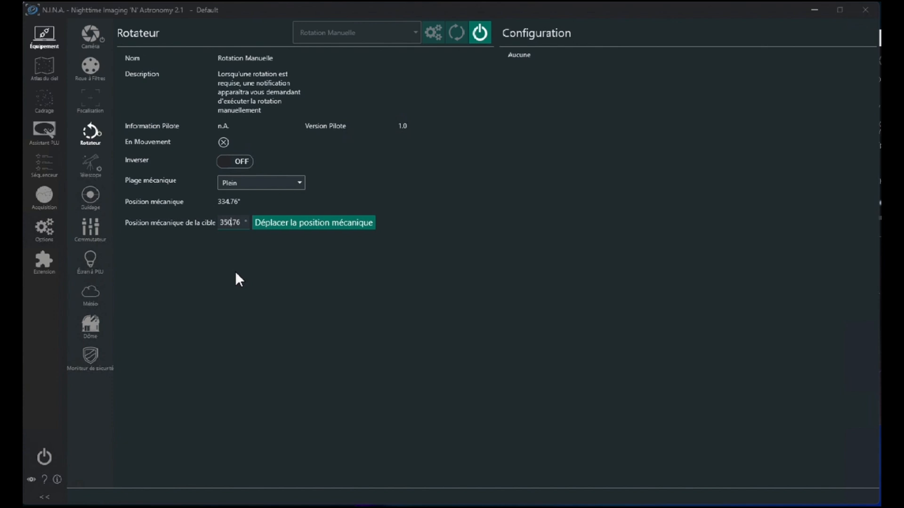
{"action": "left_click", "coordinate": [289, 223]}
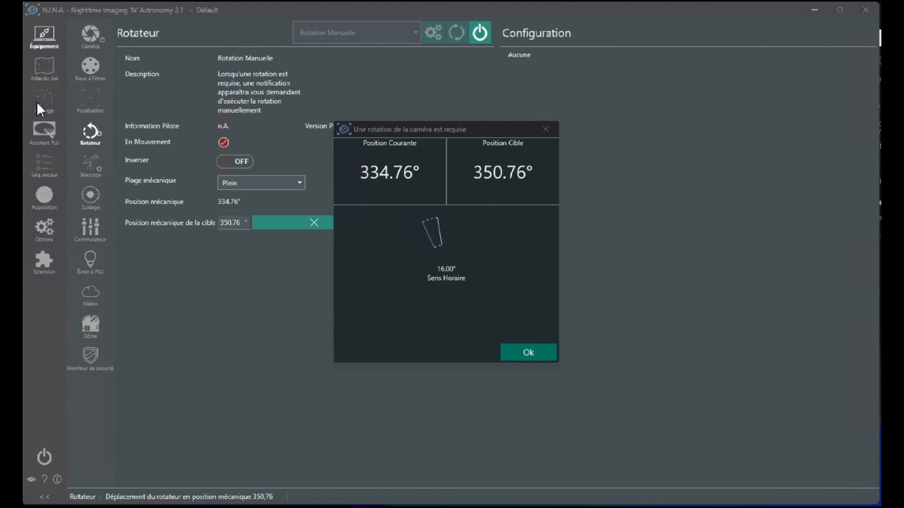
{"action": "left_click", "coordinate": [529, 352]}
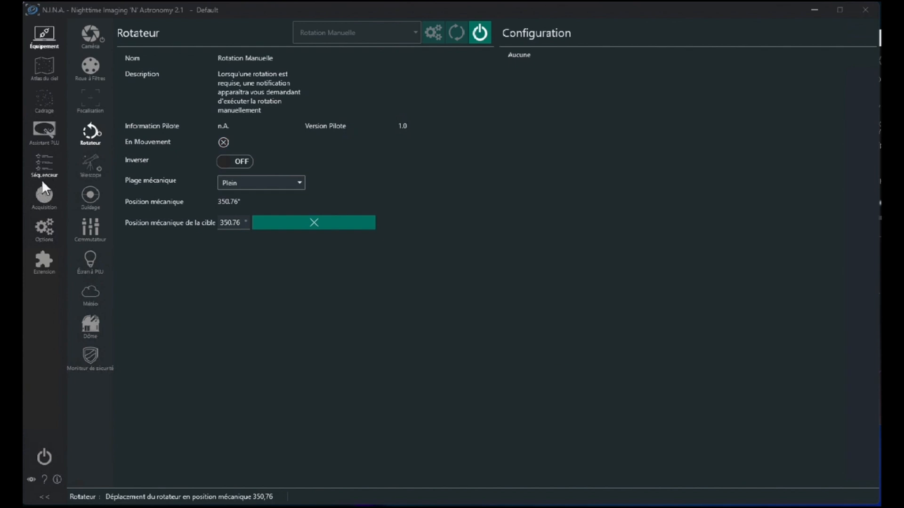
Step: Try to determine the rotation from the camera in the framing assistant
{"action": "left_click", "coordinate": [41, 99]}
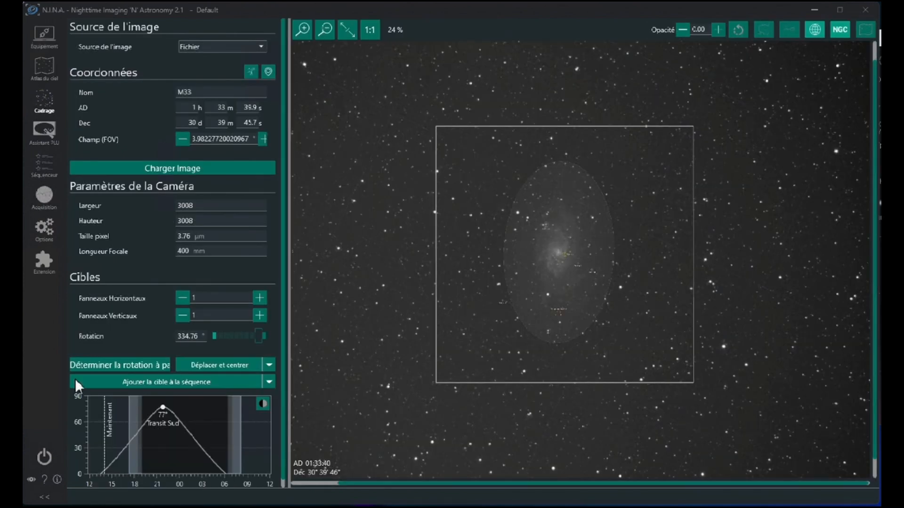
{"action": "left_click", "coordinate": [106, 364]}
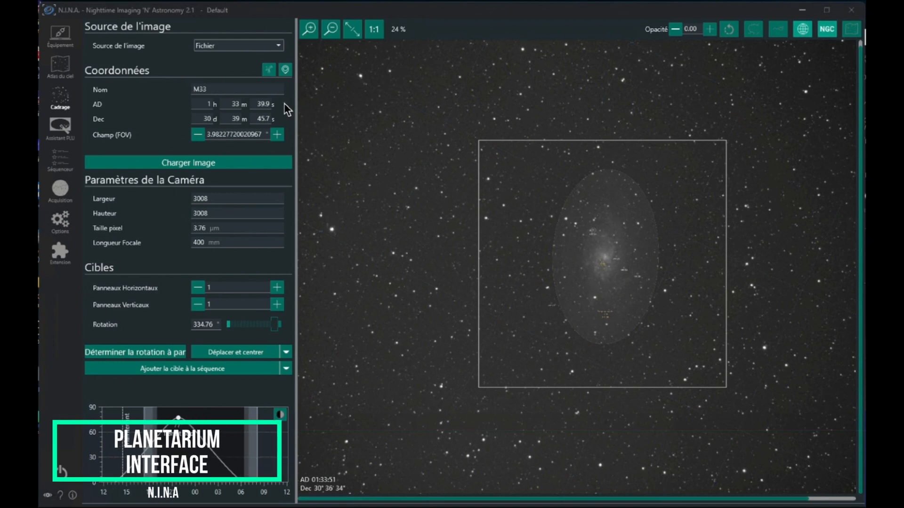
Step: Switch to Stellarium, select NGC 6914, and import it as the framing assistant's target from the planetarium
{"action": "left_click", "coordinate": [270, 68]}
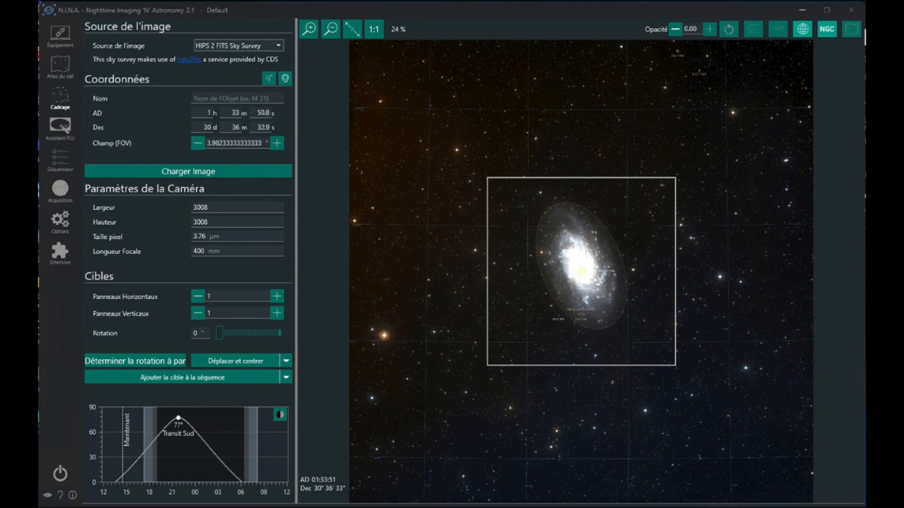
{"action": "key", "text": "alt+Tab"}
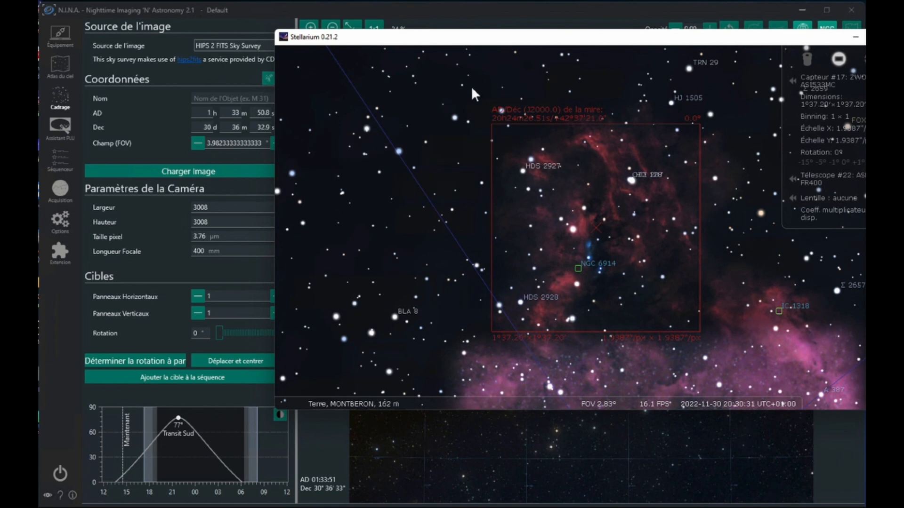
{"action": "left_click_drag", "start_coordinate": [510, 41], "coordinate": [368, 40]}
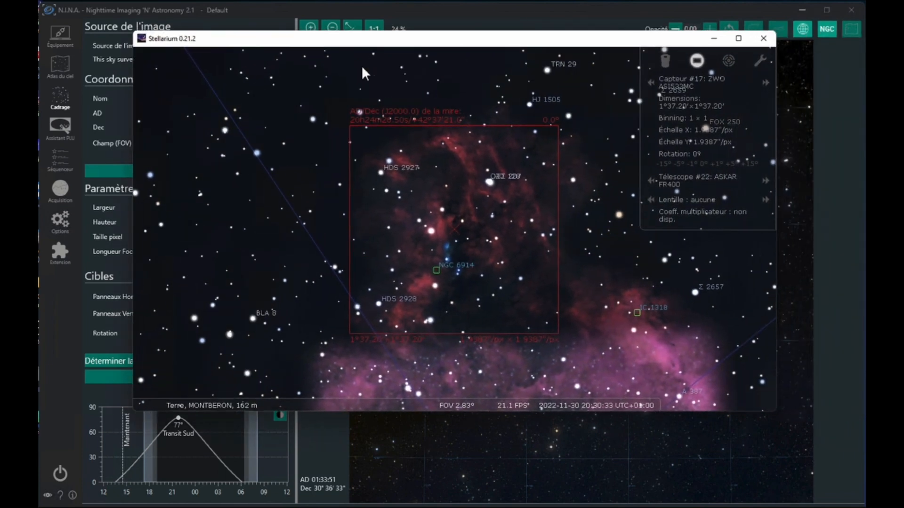
{"action": "left_click", "coordinate": [437, 271]}
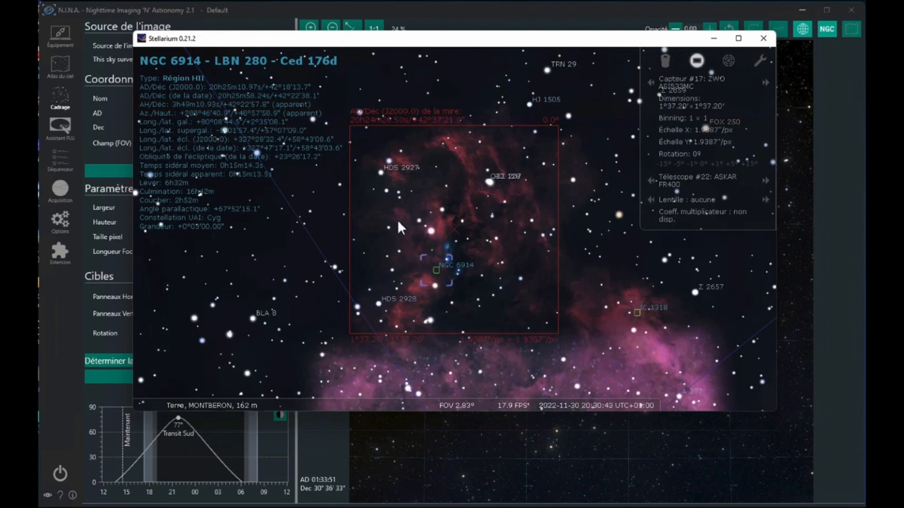
{"action": "left_click", "coordinate": [260, 26]}
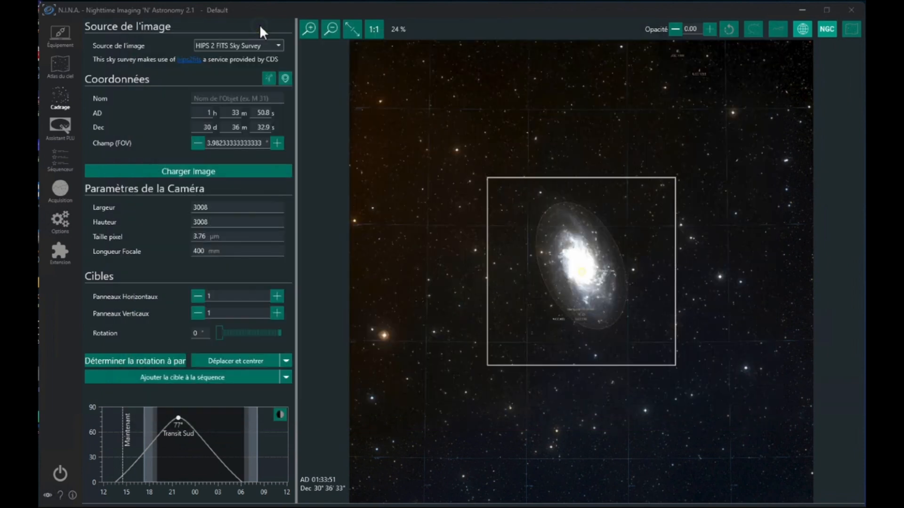
{"action": "left_click", "coordinate": [284, 79]}
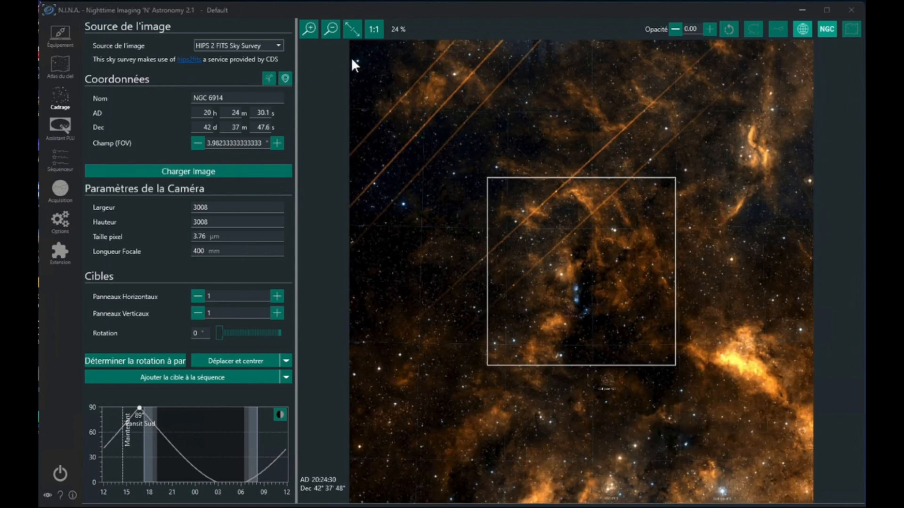
Step: Change the image source to NASA Sky Survey and load the NGC 6914 image
{"action": "left_click", "coordinate": [278, 45]}
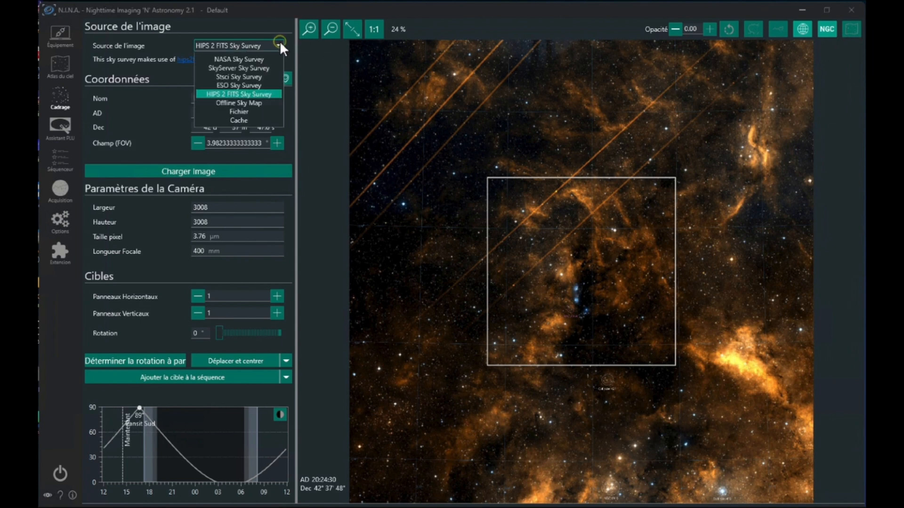
{"action": "left_click", "coordinate": [244, 58]}
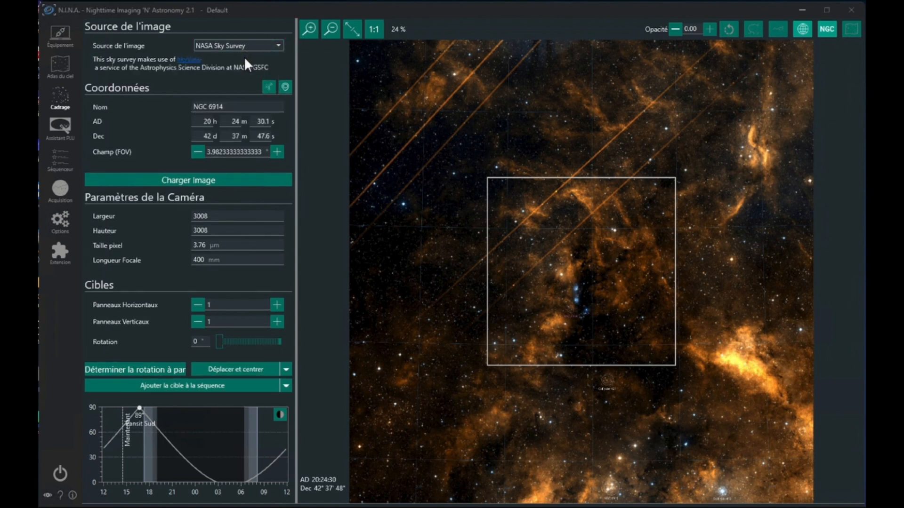
{"action": "left_click", "coordinate": [219, 183]}
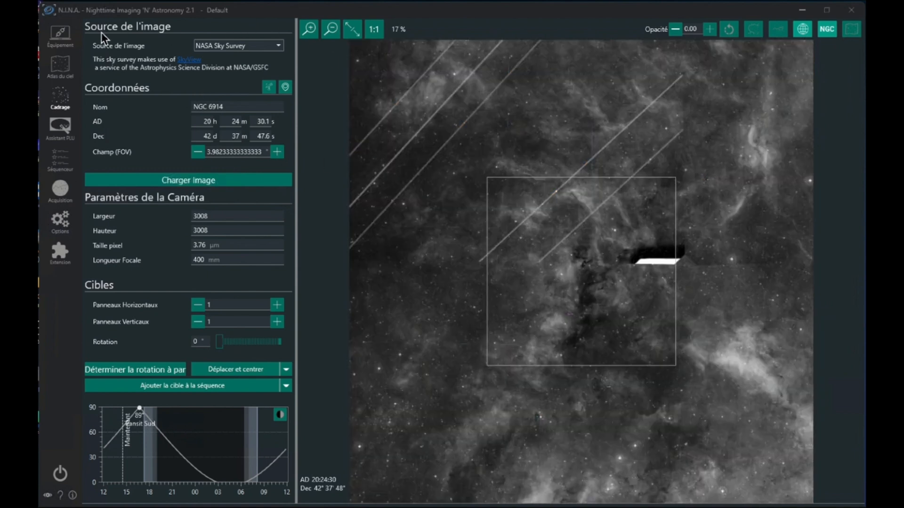
Step: Import NGC 896 from the planetarium into the framing assistant and add it to the Séquenceur simple
{"action": "left_click", "coordinate": [285, 88]}
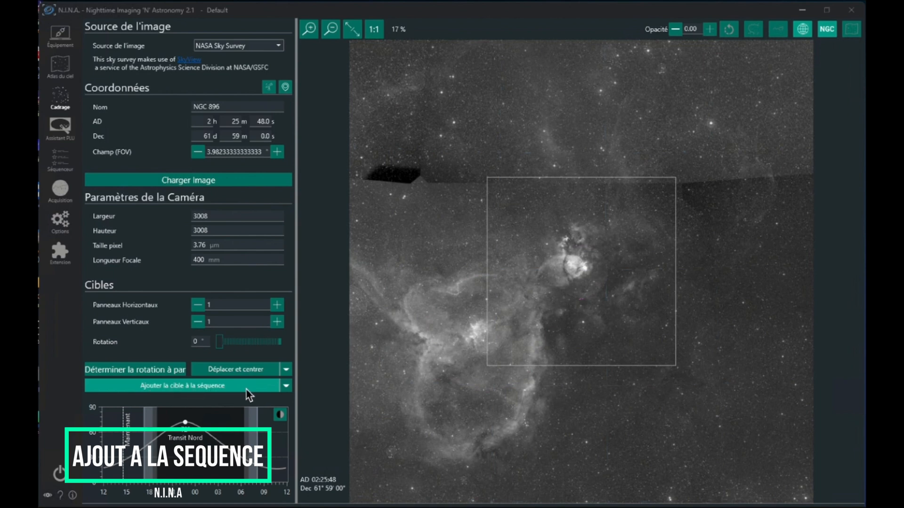
{"action": "left_click", "coordinate": [265, 386]}
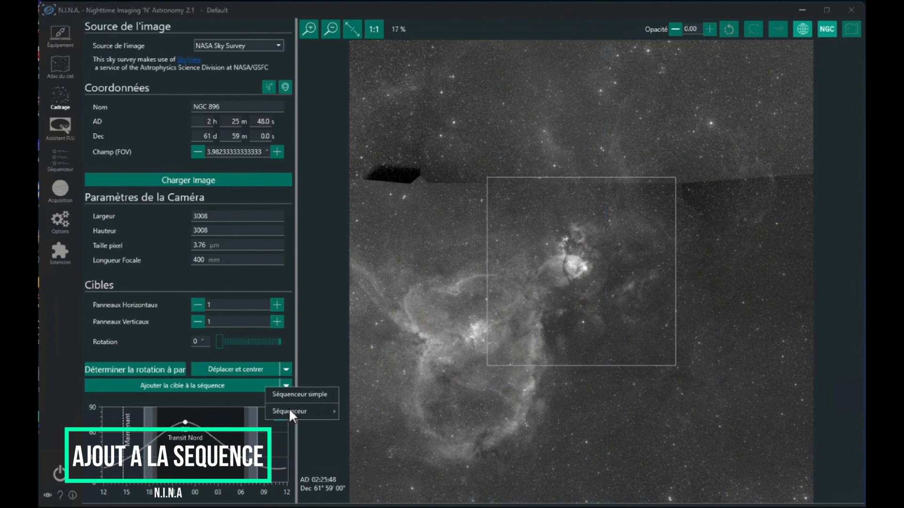
{"action": "mouse_move", "coordinate": [290, 411]}
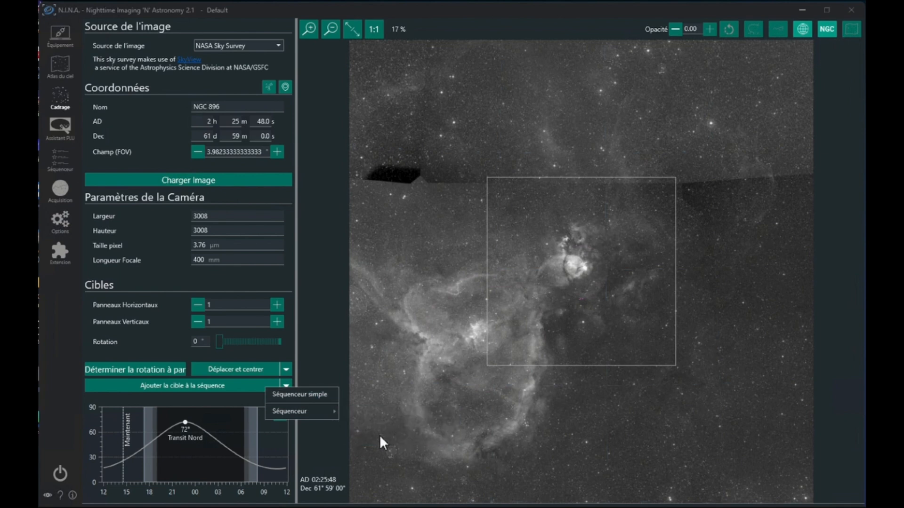
{"action": "left_click", "coordinate": [299, 395]}
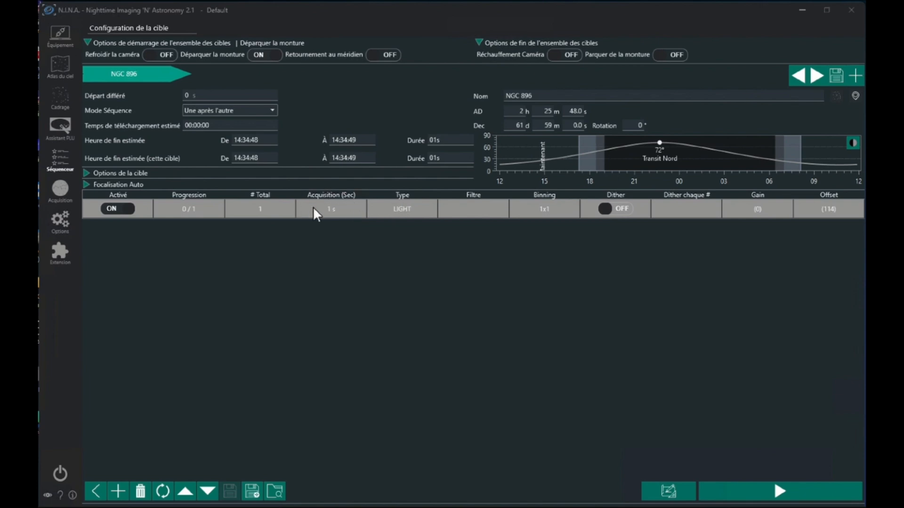
Step: From the framing assistant, add NGC 896 to the advanced sequencer as a Séquence d'objet ciel profond
{"action": "left_click", "coordinate": [61, 99]}
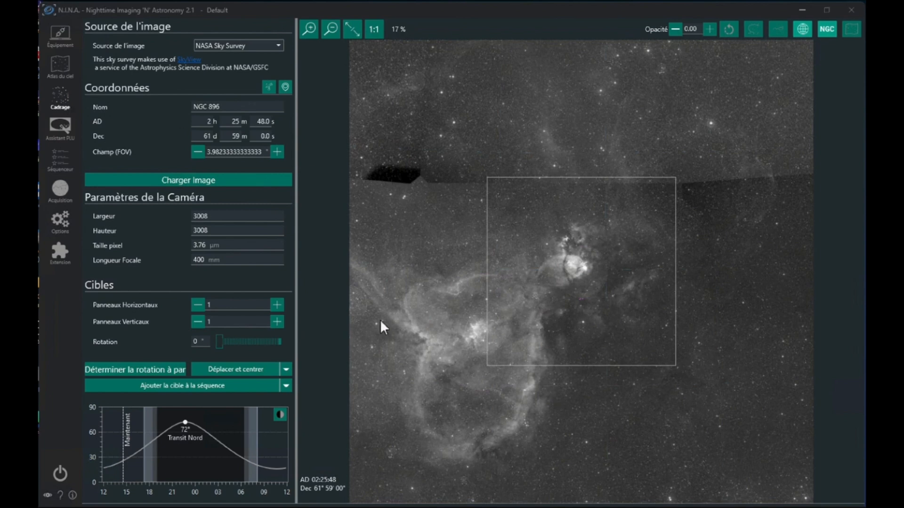
{"action": "left_click", "coordinate": [253, 386]}
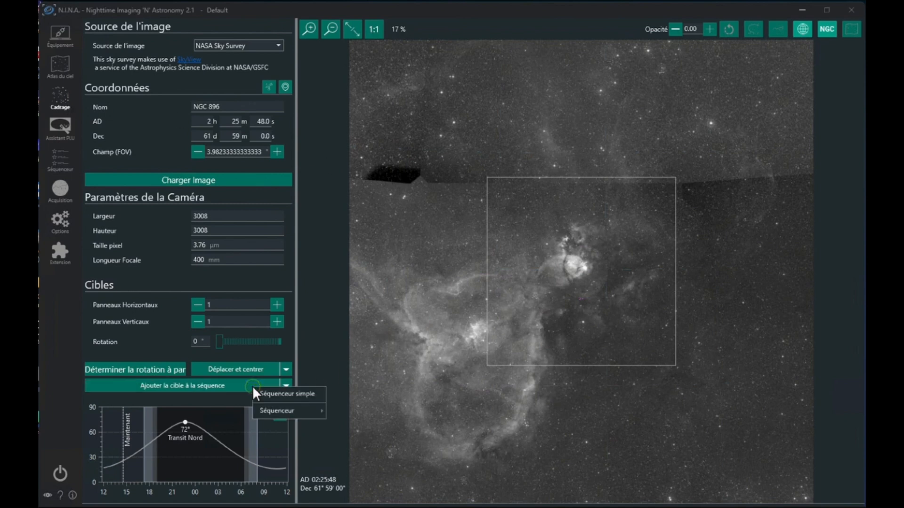
{"action": "mouse_move", "coordinate": [285, 411]}
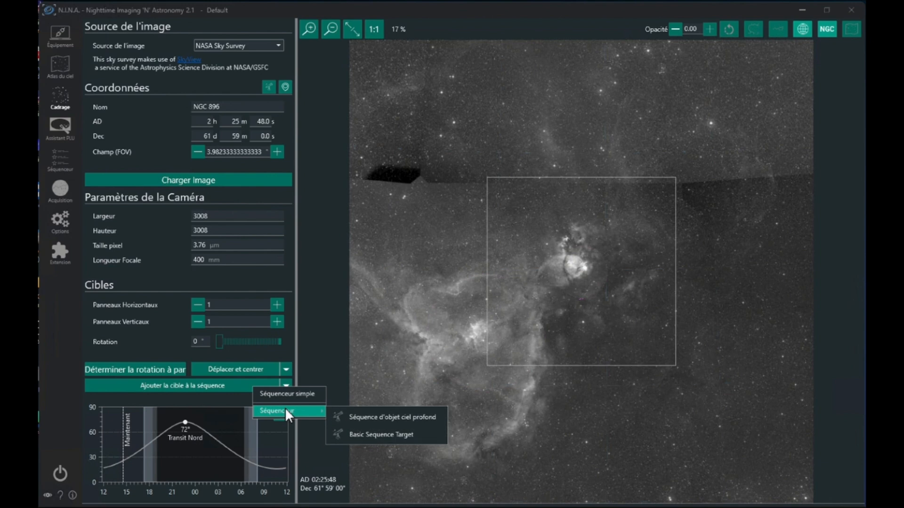
{"action": "left_click", "coordinate": [374, 419]}
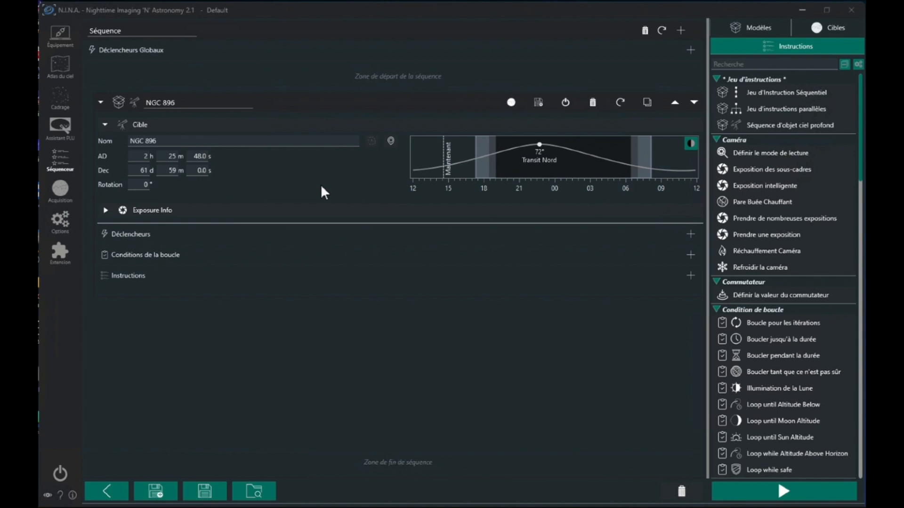
Step: Add NGC 896 to the sequencer as a Basic Sequence Target and delete the empty deep-sky NGC 896 sequence
{"action": "left_click", "coordinate": [60, 94]}
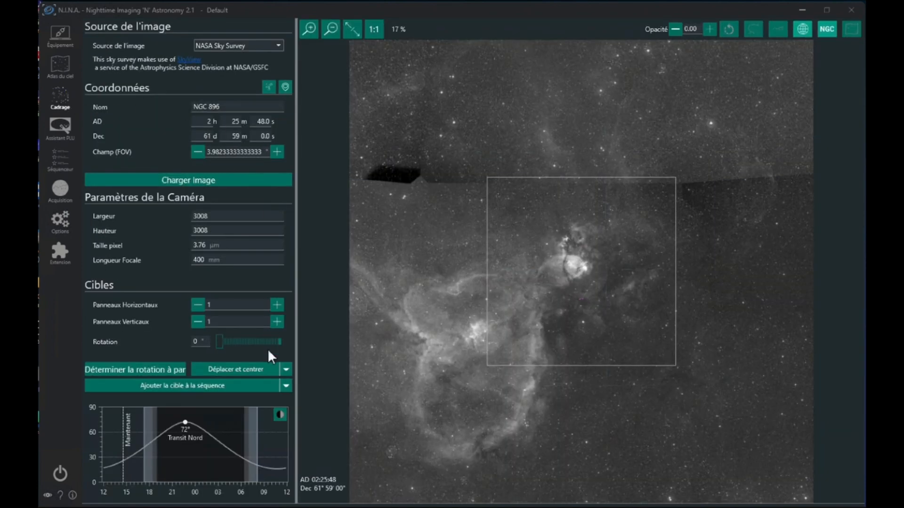
{"action": "left_click", "coordinate": [269, 388]}
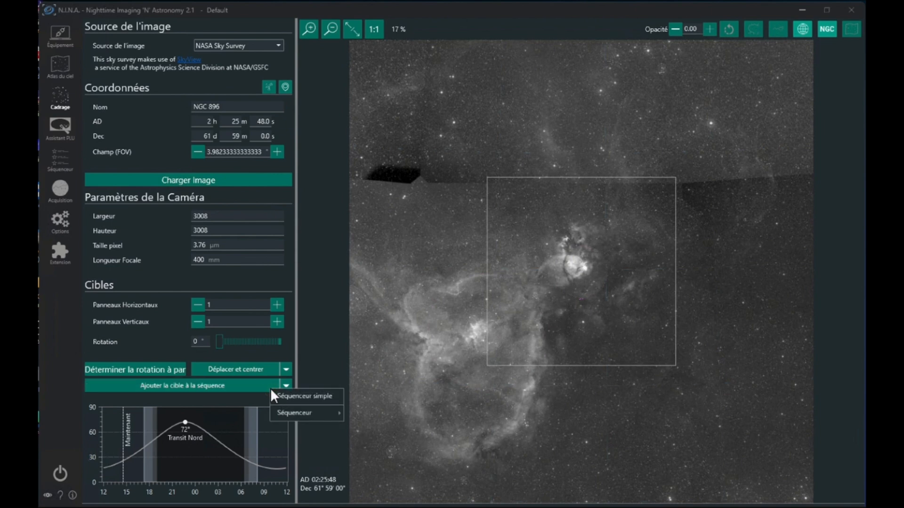
{"action": "mouse_move", "coordinate": [302, 409]}
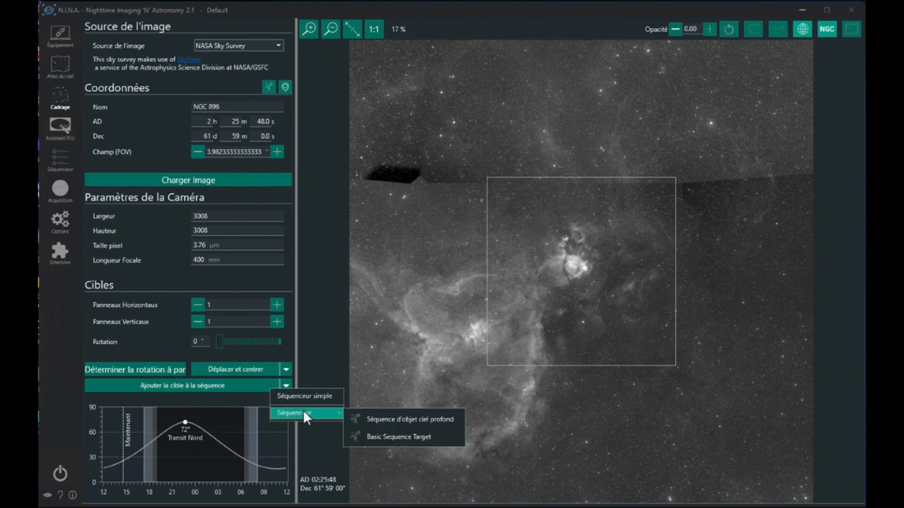
{"action": "left_click", "coordinate": [399, 438]}
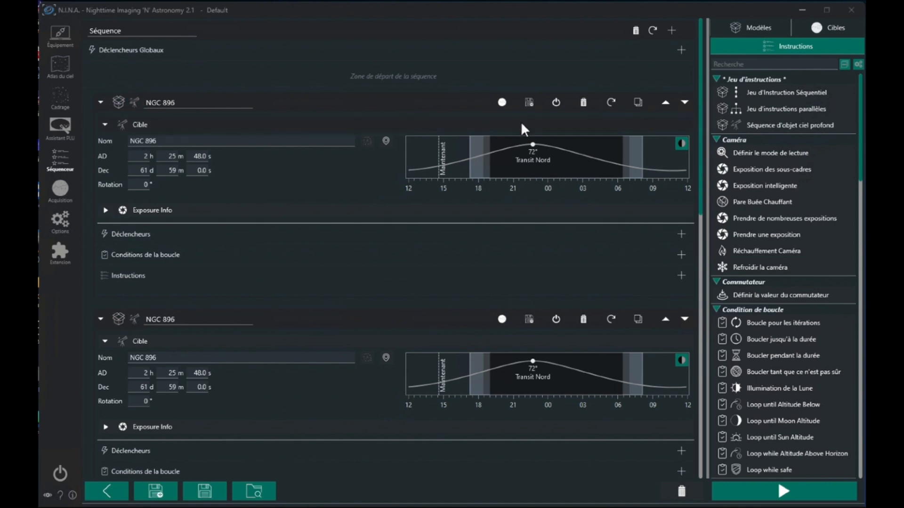
{"action": "left_click", "coordinate": [584, 102]}
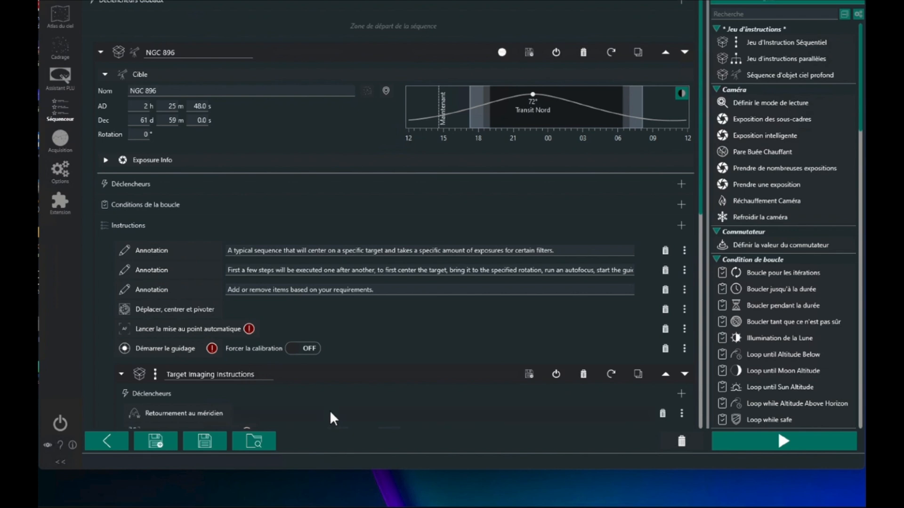
Step: Frame NGC 896 as a mosaic of 2 horizontal by 2 vertical panels, shifted to about 2h 28m 54s, 61° 31' 21"
{"action": "left_click", "coordinate": [61, 49]}
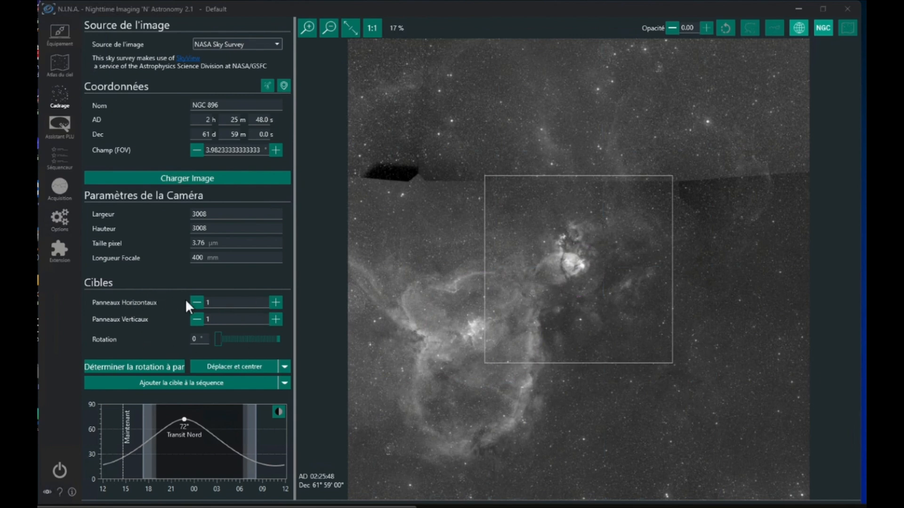
{"action": "left_click", "coordinate": [275, 304]}
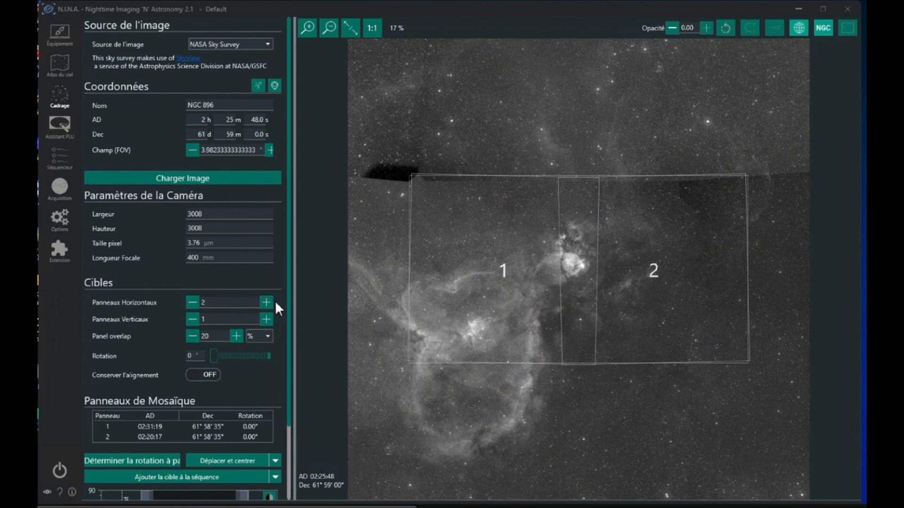
{"action": "left_click", "coordinate": [265, 319]}
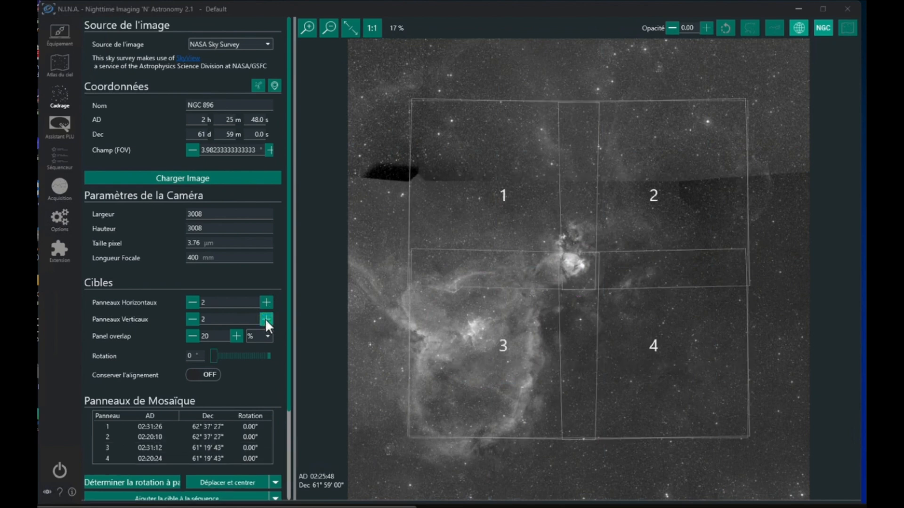
{"action": "left_click_drag", "start_coordinate": [546, 286], "coordinate": [503, 339]}
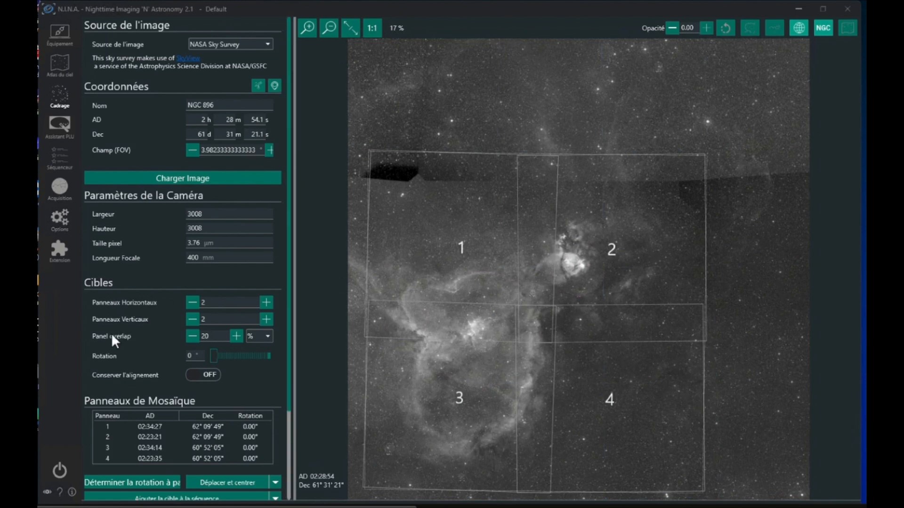
Step: Try raising and lowering the mosaic's panel overlap, and return it to 20 %
{"action": "left_click", "coordinate": [236, 335]}
{"action": "left_click", "coordinate": [236, 335]}
{"action": "left_click", "coordinate": [191, 335]}
{"action": "left_click", "coordinate": [190, 335]}
{"action": "left_click", "coordinate": [190, 336]}
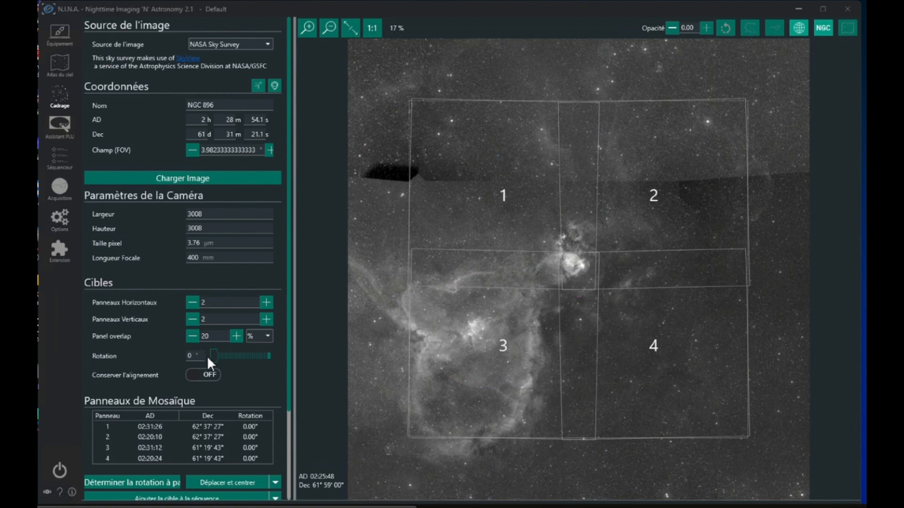
Step: Recentre the four-panel mosaic over both nebulae at about 2h 29m 8s, 61° 31' 37", keeping the rotation at 0°
{"action": "left_click_drag", "start_coordinate": [211, 354], "coordinate": [210, 355]}
{"action": "left_click_drag", "start_coordinate": [667, 286], "coordinate": [621, 340]}
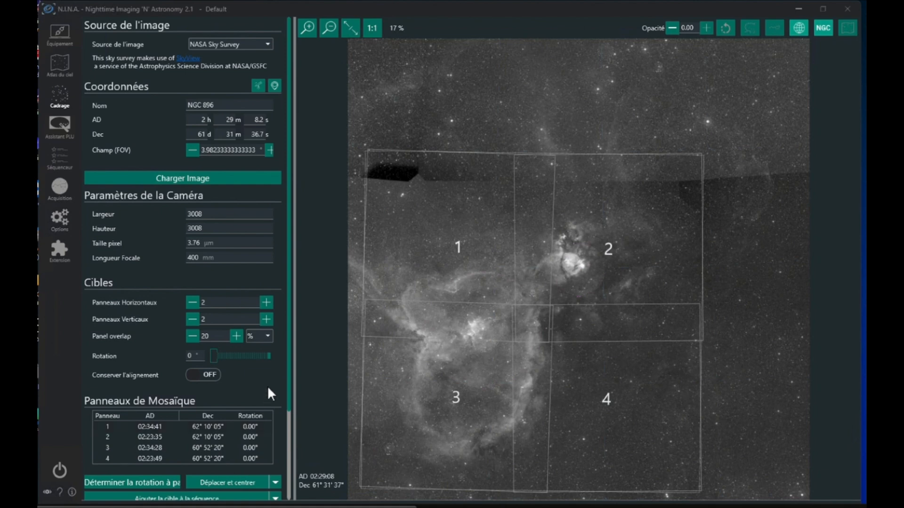
{"action": "left_click_drag", "start_coordinate": [287, 369], "coordinate": [289, 422]}
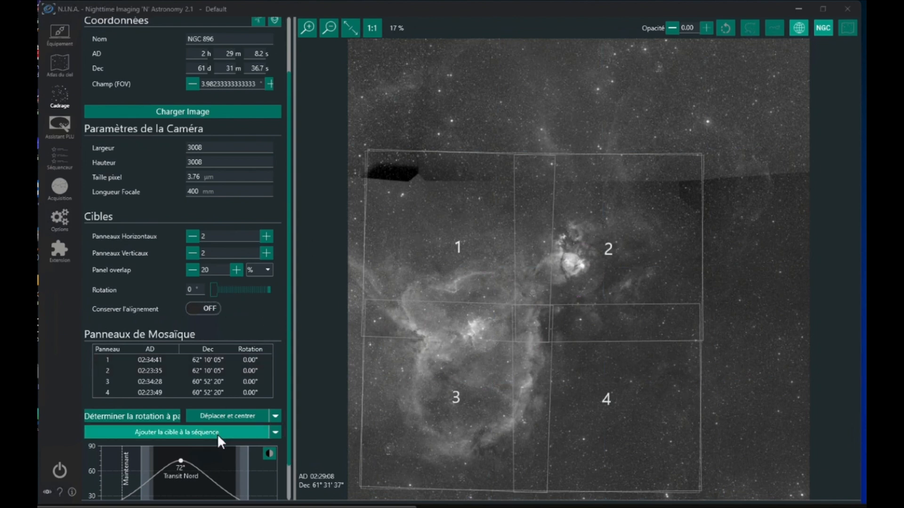
Step: Add the four-panel NGC 896 mosaic to the simple sequencer
{"action": "left_click", "coordinate": [240, 433]}
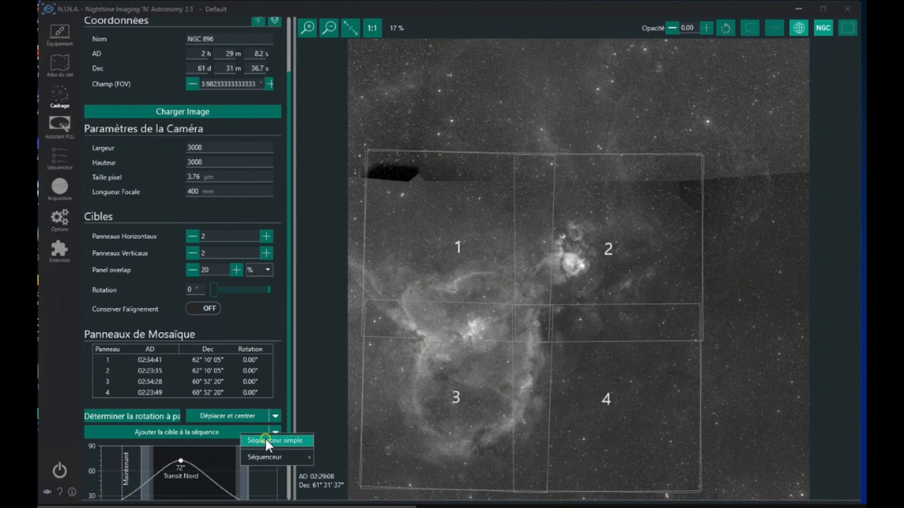
{"action": "left_click", "coordinate": [266, 440]}
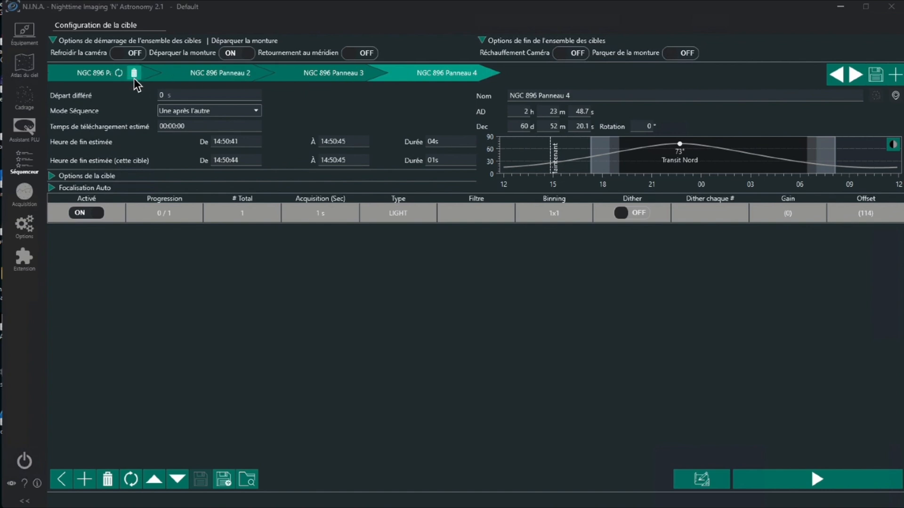
Step: Rename the four panel targets NGC 896 Panneau 1G, 2D, 3G and 4D, and check each one in turn
{"action": "left_click", "coordinate": [88, 75]}
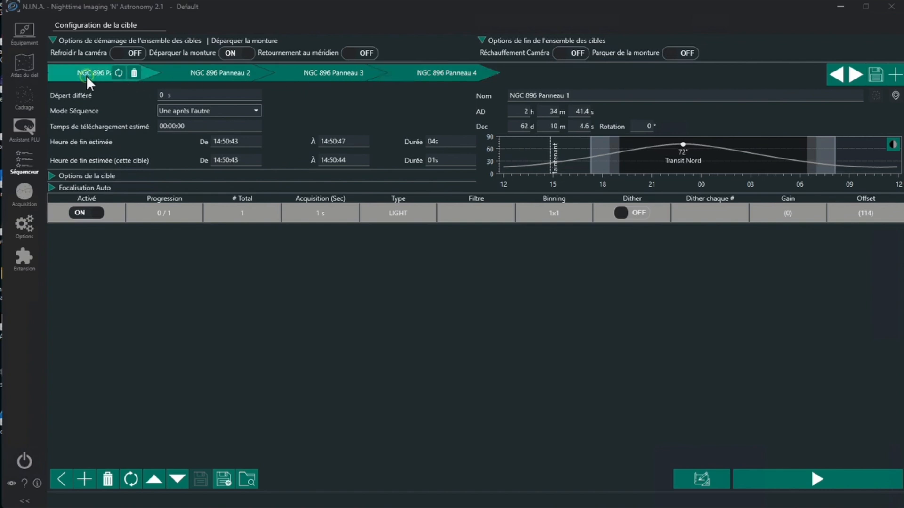
{"action": "left_click", "coordinate": [570, 94]}
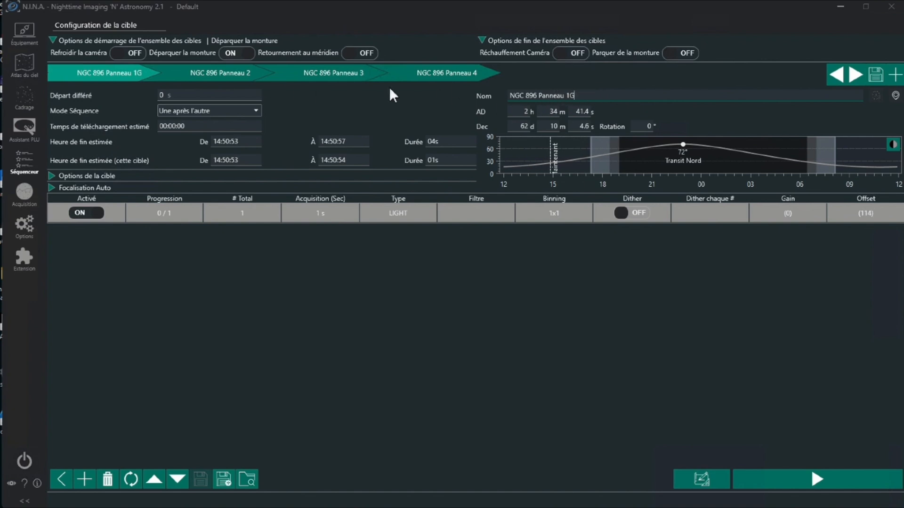
{"action": "left_click", "coordinate": [199, 75]}
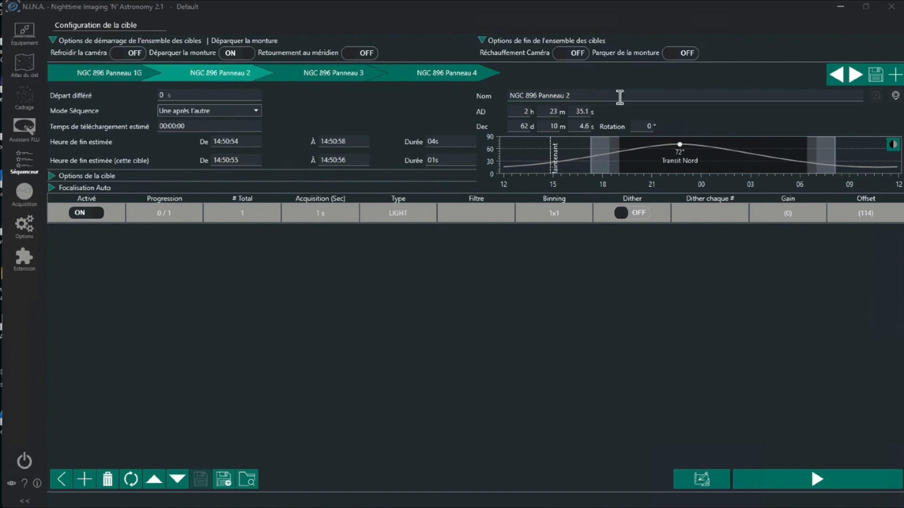
{"action": "left_click", "coordinate": [587, 96]}
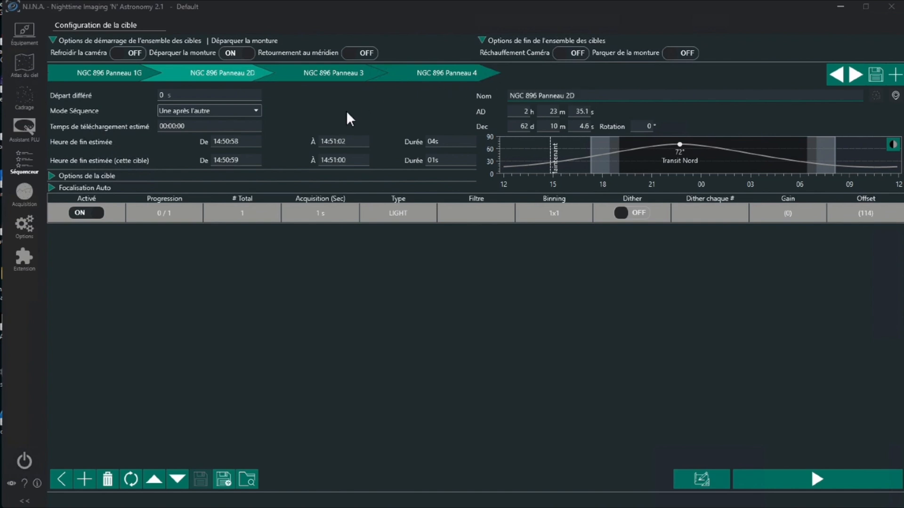
{"action": "left_click", "coordinate": [313, 81]}
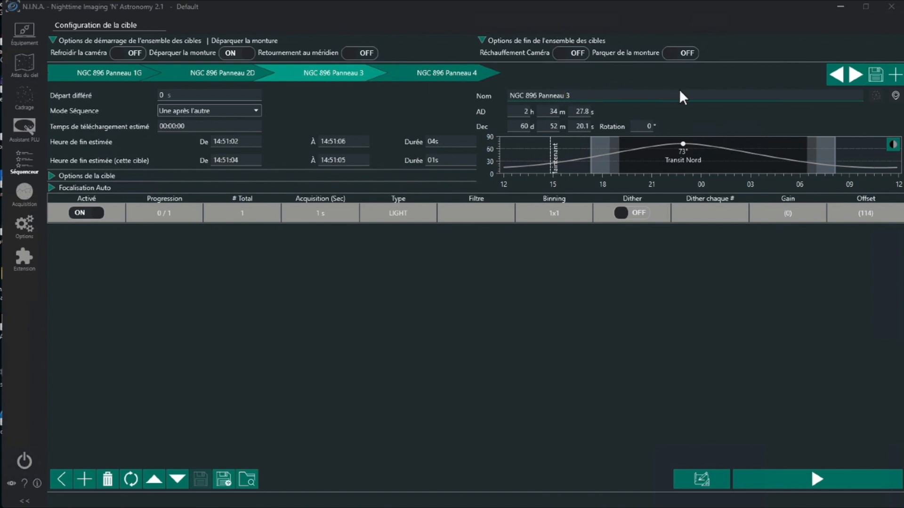
{"action": "type", "text": "G"}
{"action": "left_click", "coordinate": [450, 74]}
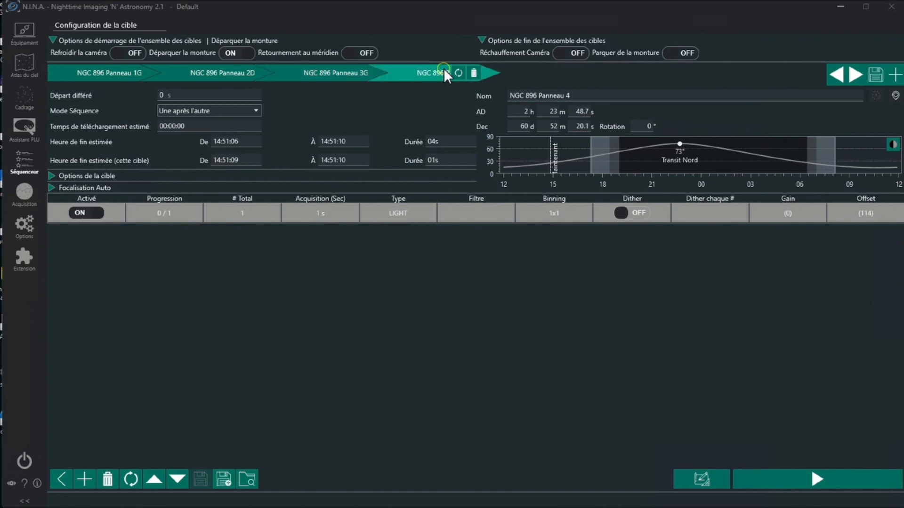
{"action": "left_click", "coordinate": [588, 95]}
{"action": "type", "text": "D"}
{"action": "left_click", "coordinate": [486, 328]}
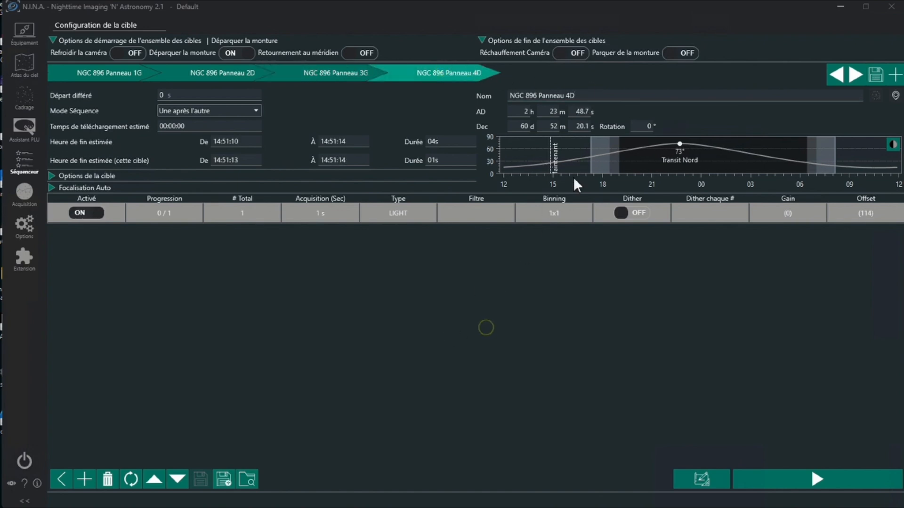
{"action": "left_click", "coordinate": [102, 76]}
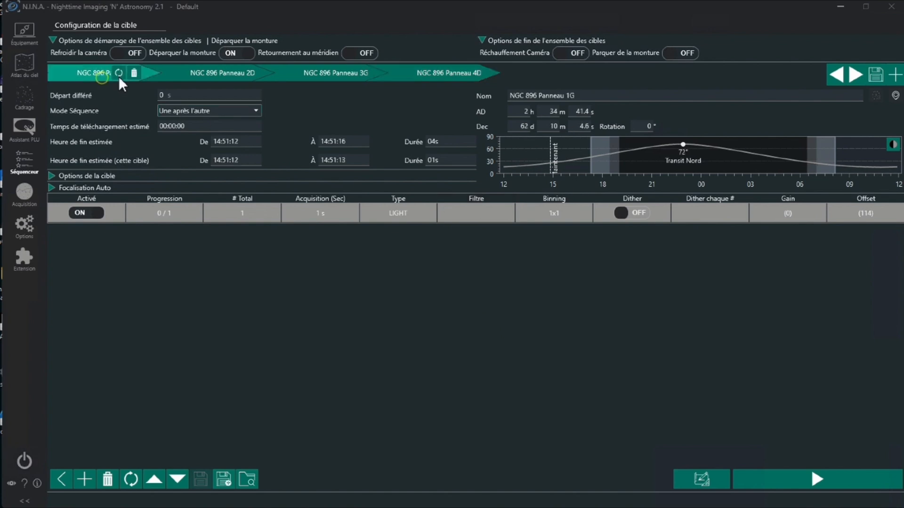
{"action": "left_click", "coordinate": [221, 73]}
{"action": "left_click", "coordinate": [327, 71]}
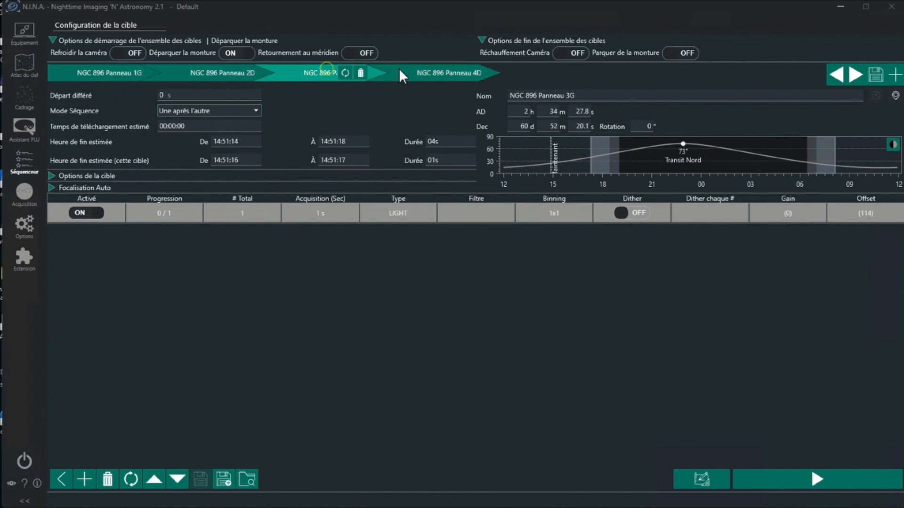
{"action": "left_click", "coordinate": [423, 70]}
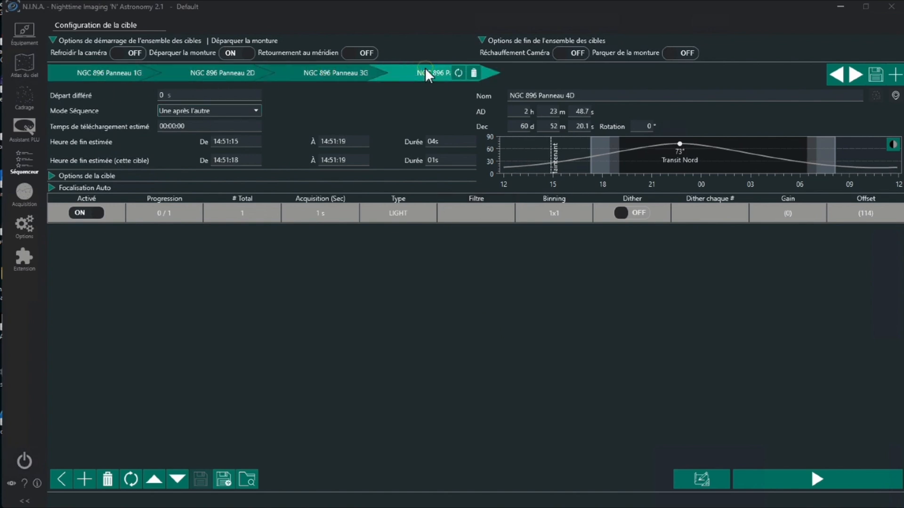
Step: Set NGC 896 Panneau 1G to 10 exposures of 120 s each
{"action": "left_click", "coordinate": [89, 77]}
{"action": "left_click", "coordinate": [243, 212]}
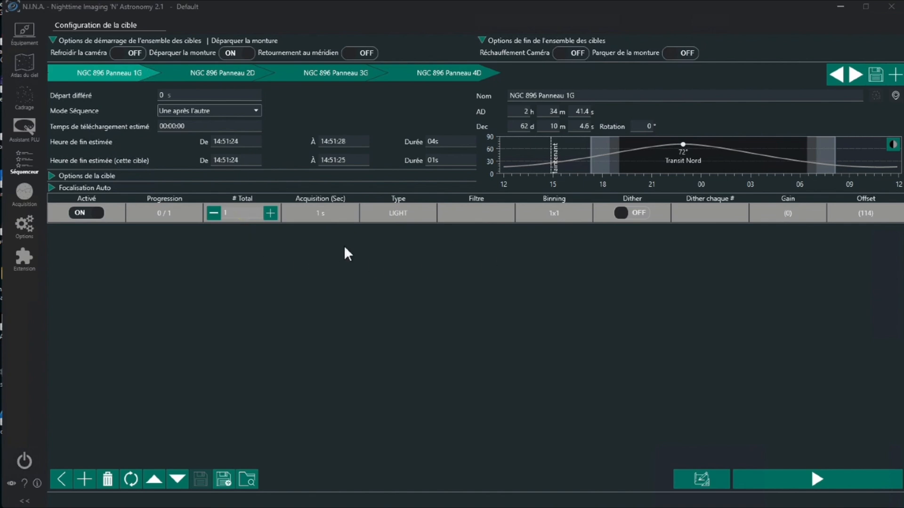
{"action": "double_click", "coordinate": [230, 215]}
{"action": "type", "text": "10"}
{"action": "left_click", "coordinate": [324, 214]}
{"action": "double_click", "coordinate": [313, 213]}
{"action": "type", "text": "12"}
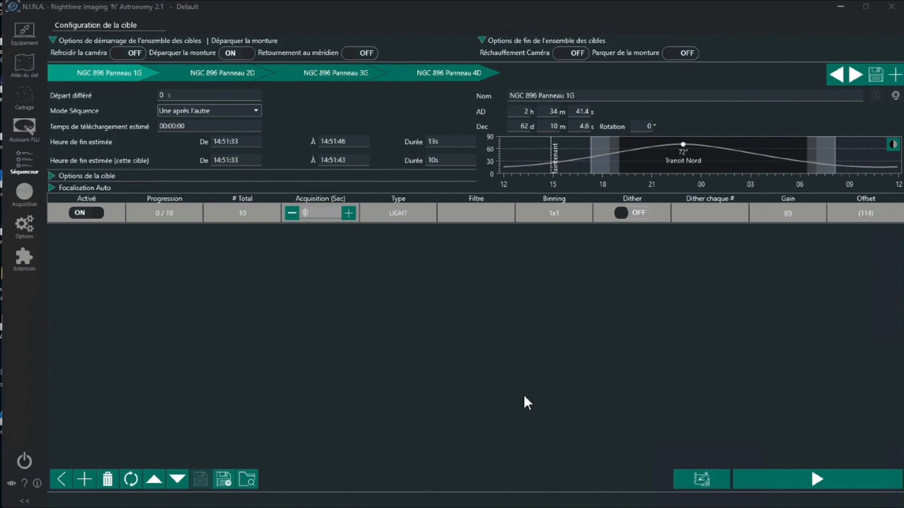
{"action": "type", "text": "0"}
{"action": "key", "text": "Return"}
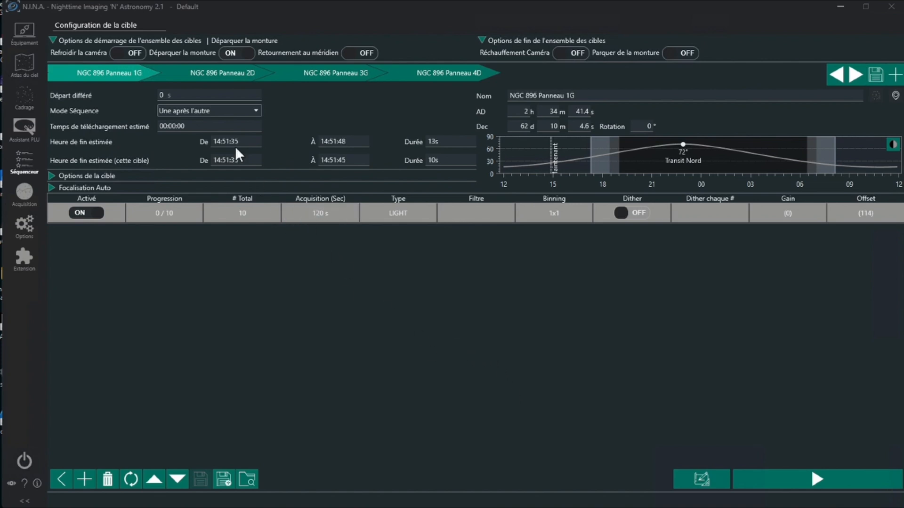
Step: Set NGC 896 Panneau 2D to 20 exposures of 180 s each
{"action": "left_click", "coordinate": [210, 77]}
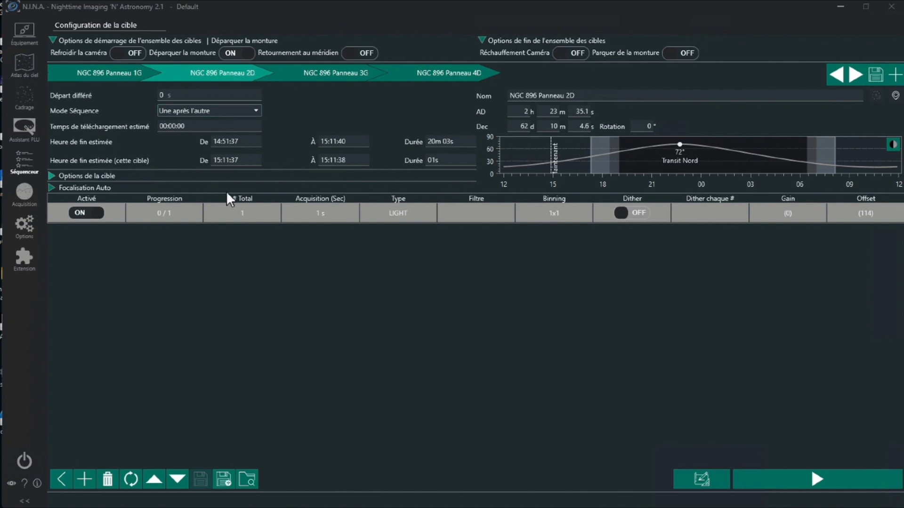
{"action": "left_click", "coordinate": [235, 217]}
{"action": "double_click", "coordinate": [235, 218]}
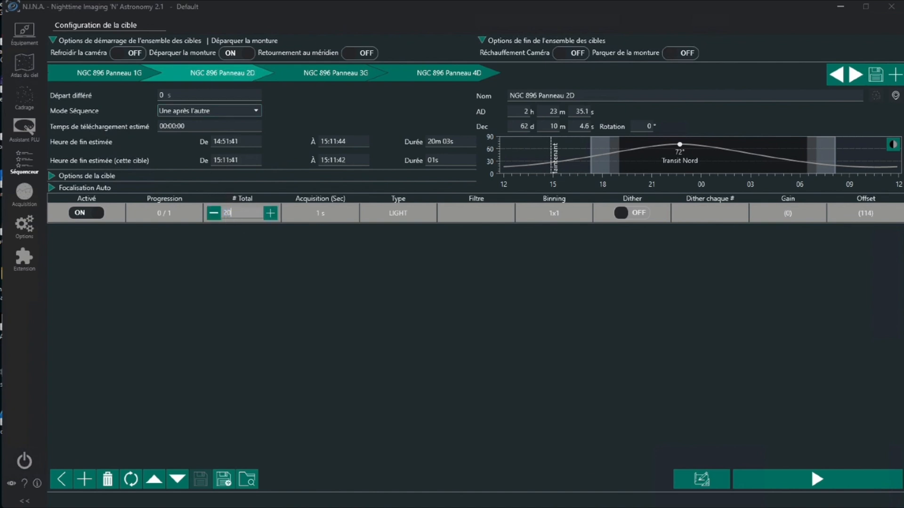
{"action": "type", "text": "20"}
{"action": "left_click", "coordinate": [330, 212]}
{"action": "double_click", "coordinate": [330, 213]}
{"action": "key", "text": "BackSpace"}
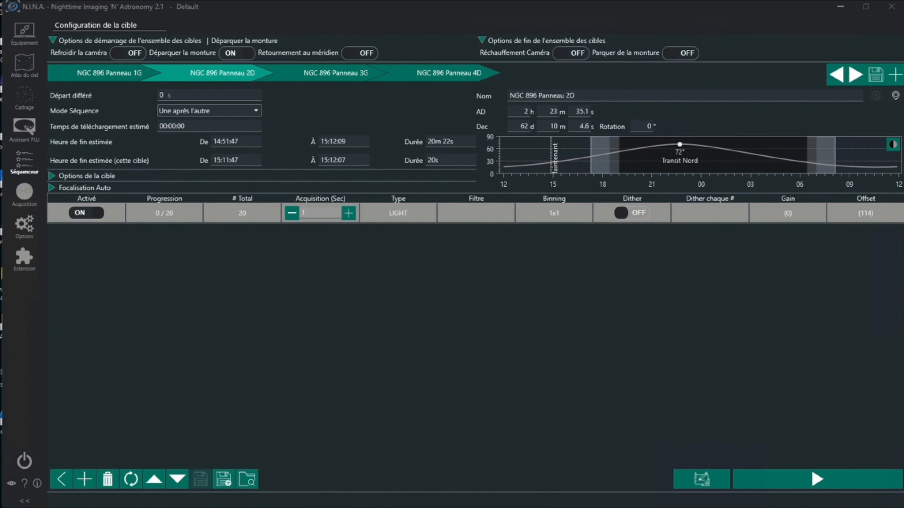
{"action": "type", "text": "180"}
{"action": "left_click", "coordinate": [342, 300]}
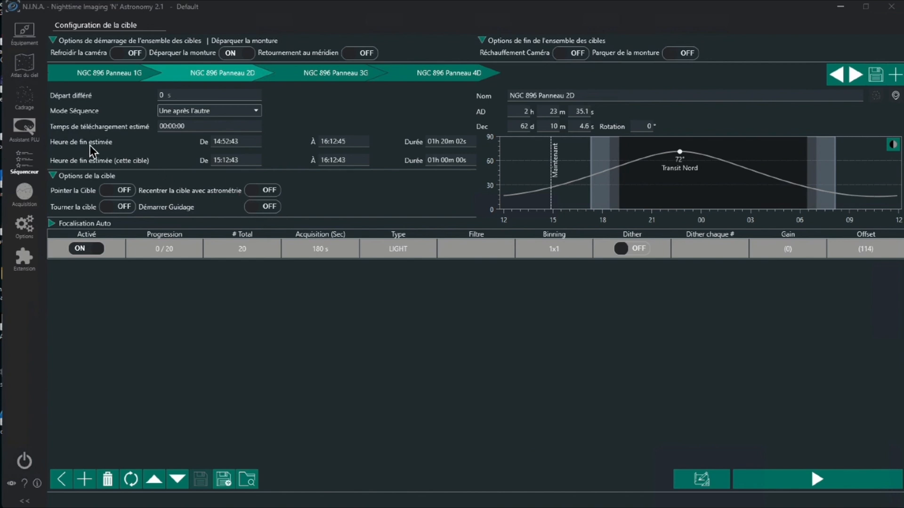
Step: Return to the framing assistant and add the four-panel mosaic to the advanced sequencer as Basic Sequence Targets
{"action": "left_click", "coordinate": [26, 100]}
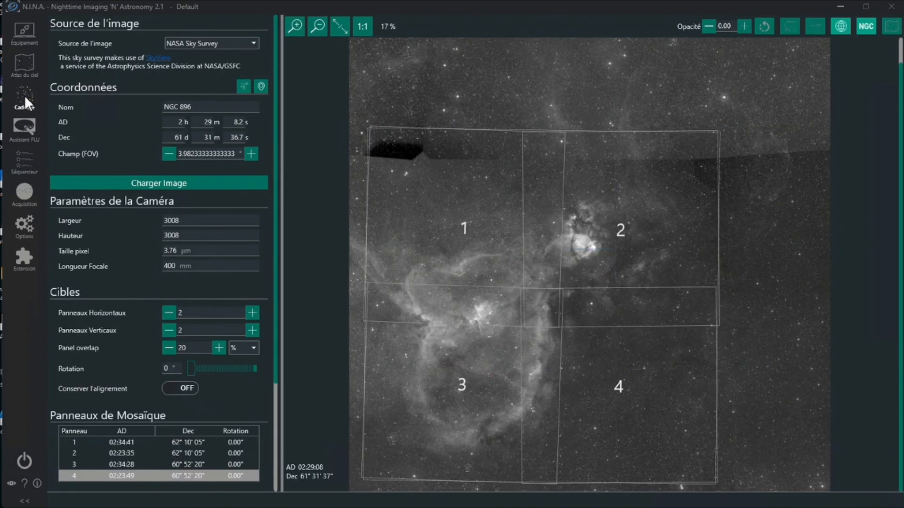
{"action": "left_click_drag", "start_coordinate": [276, 317], "coordinate": [273, 439]}
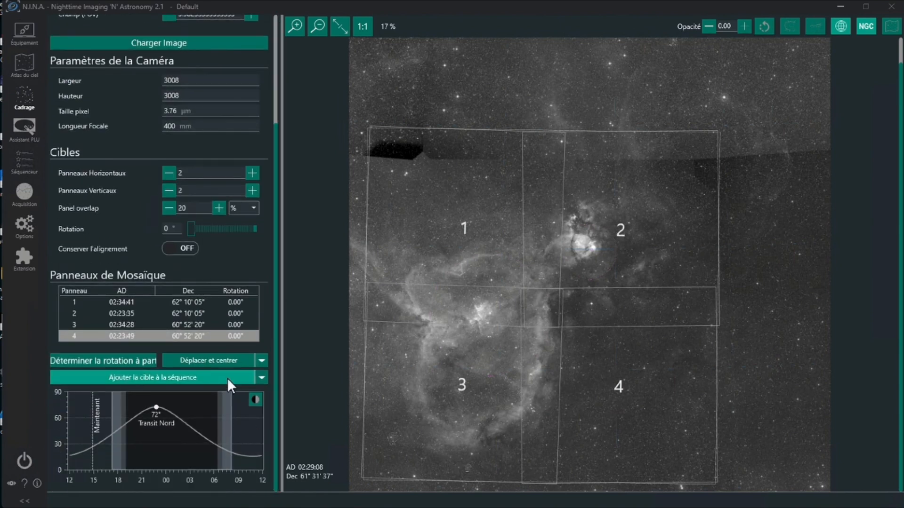
{"action": "left_click", "coordinate": [261, 377]}
{"action": "mouse_move", "coordinate": [253, 400]}
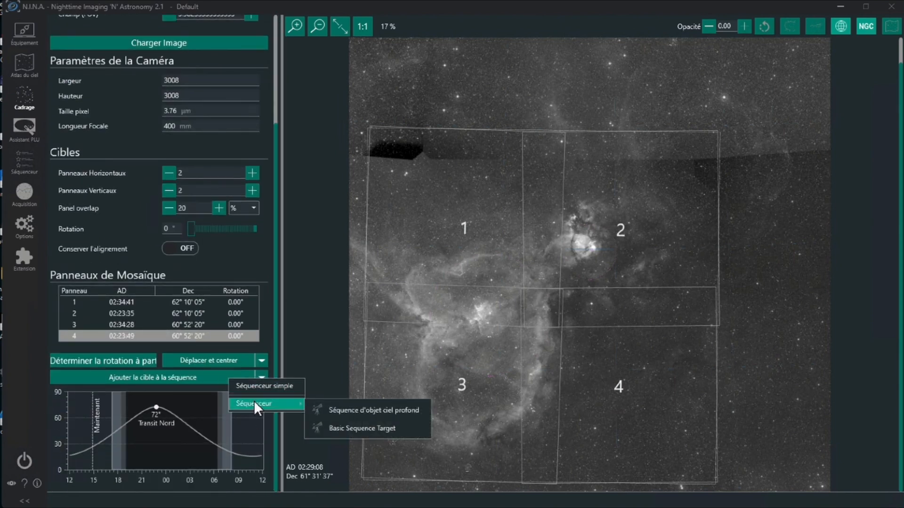
{"action": "left_click", "coordinate": [358, 428]}
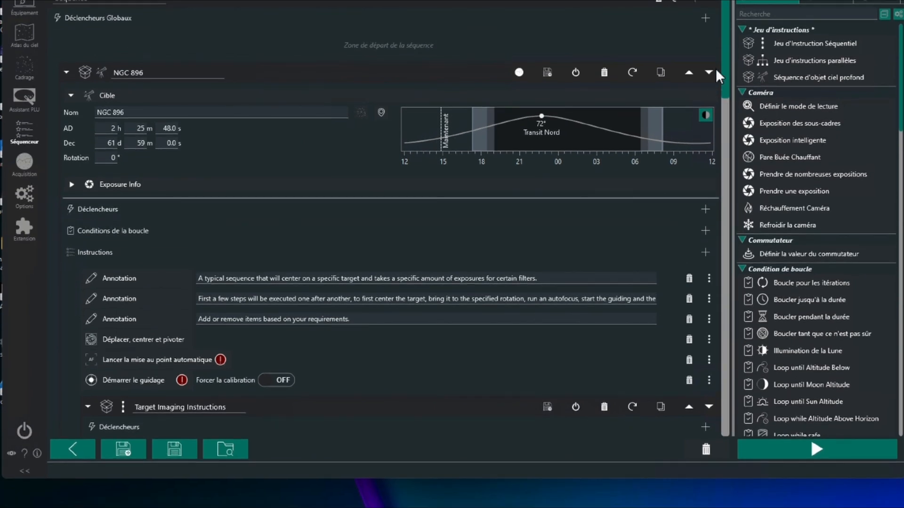
Step: Examine the instructions and panel targets in the sequencer, including Panneau 2, and return to the framing assistant's image source and coordinate settings
{"action": "left_click_drag", "start_coordinate": [724, 61], "coordinate": [725, 116]}
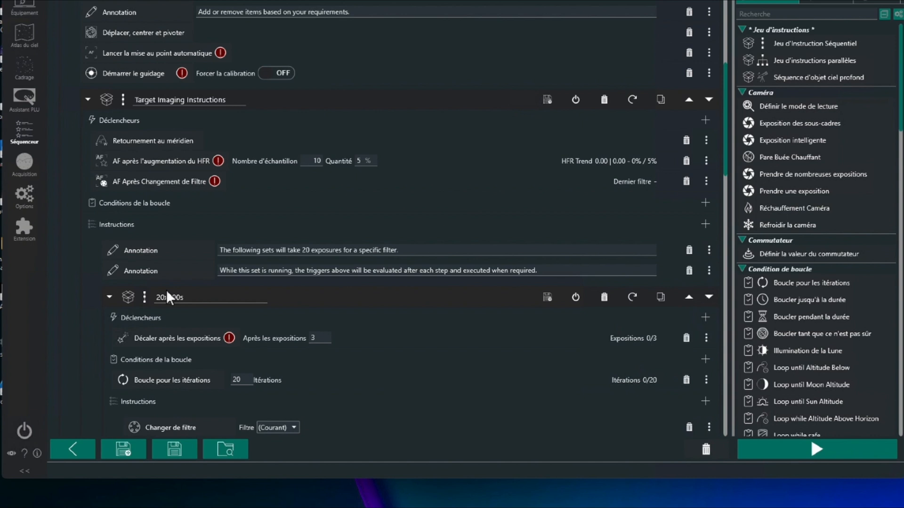
{"action": "left_click_drag", "start_coordinate": [726, 96], "coordinate": [716, 387]}
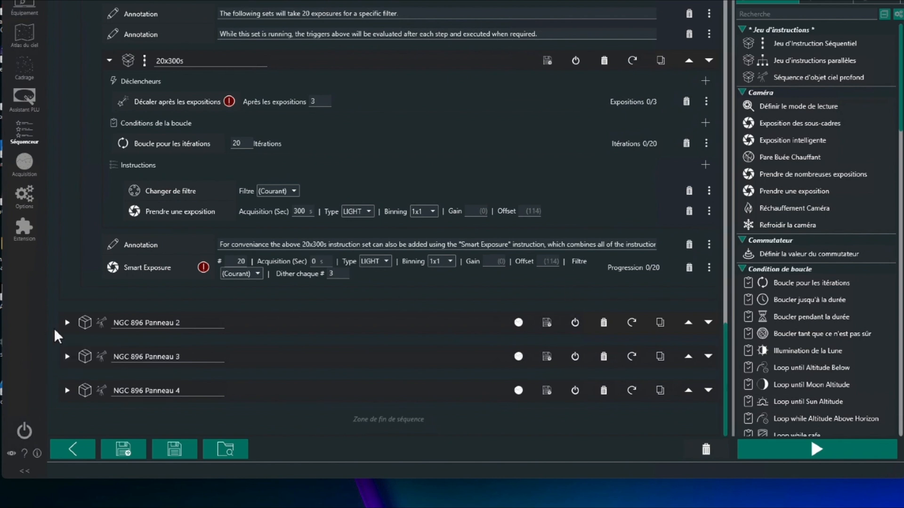
{"action": "left_click", "coordinate": [67, 323]}
{"action": "left_click", "coordinate": [66, 322]}
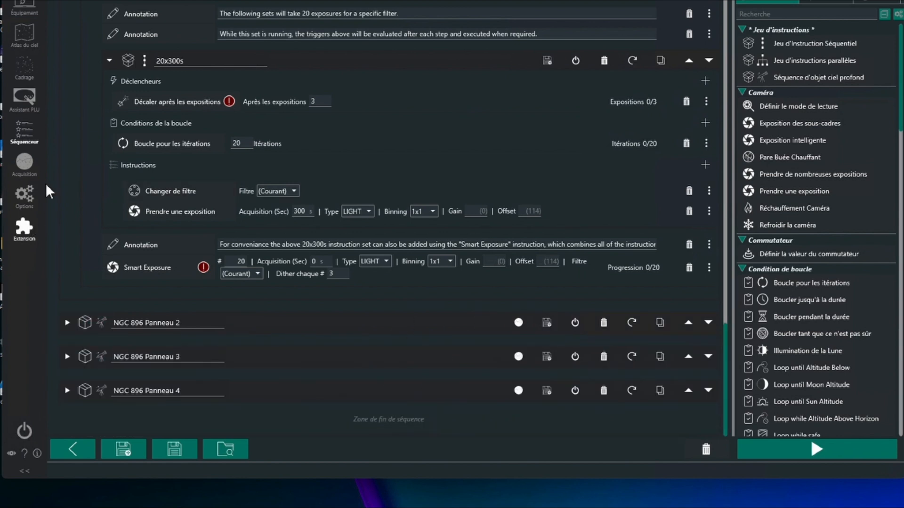
{"action": "left_click", "coordinate": [24, 66]}
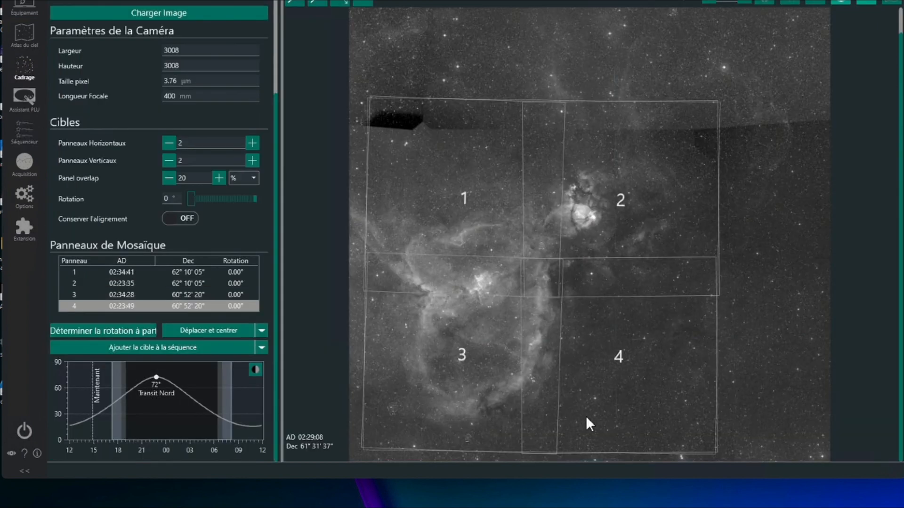
{"action": "left_click_drag", "start_coordinate": [273, 121], "coordinate": [279, 2]}
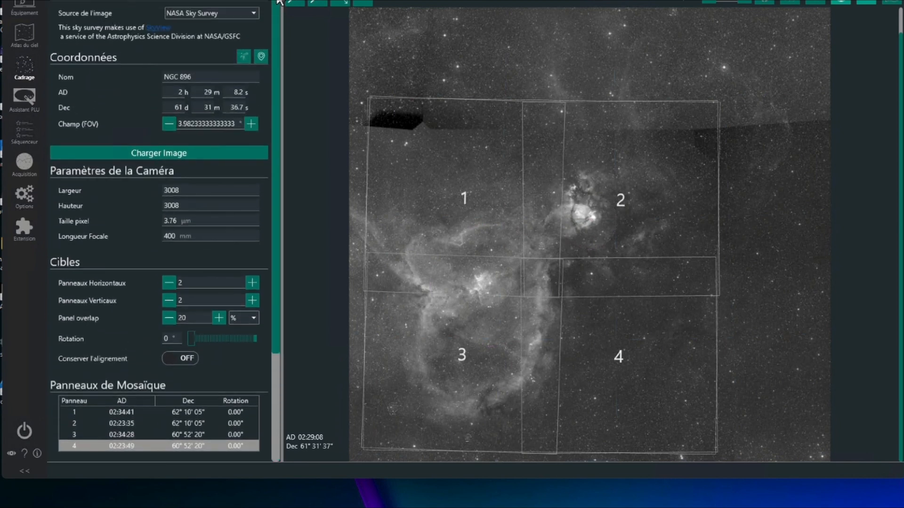